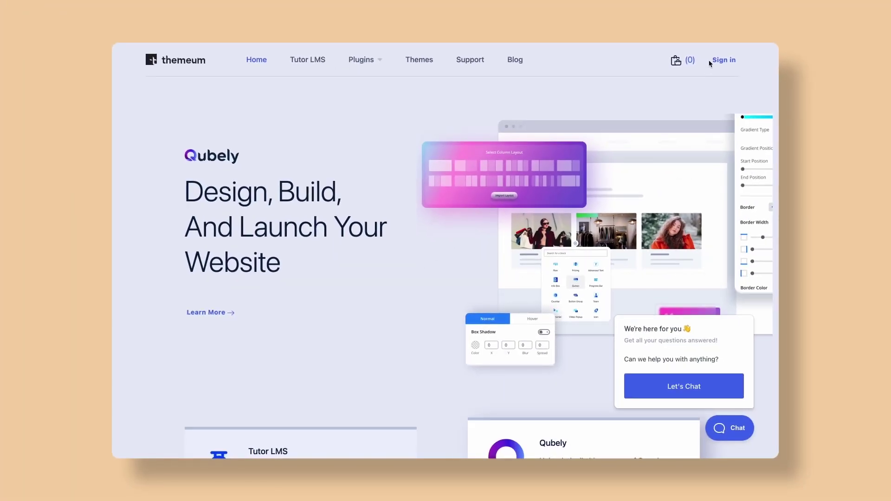
Sign in to the Themeum account and download the latest Certificate Builder plugin zip
{"action": "left_click", "coordinate": [710, 60]}
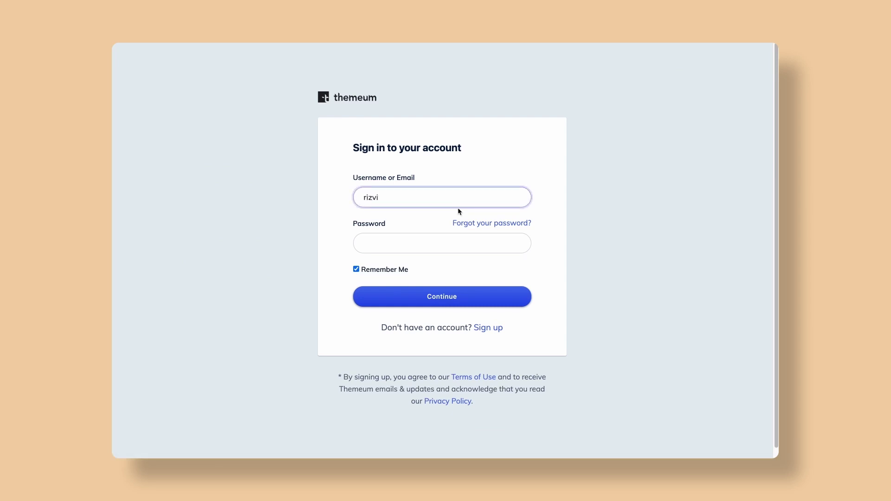
{"action": "left_click", "coordinate": [427, 242]}
{"action": "key", "text": "ctrl+v"}
{"action": "left_click", "coordinate": [431, 300]}
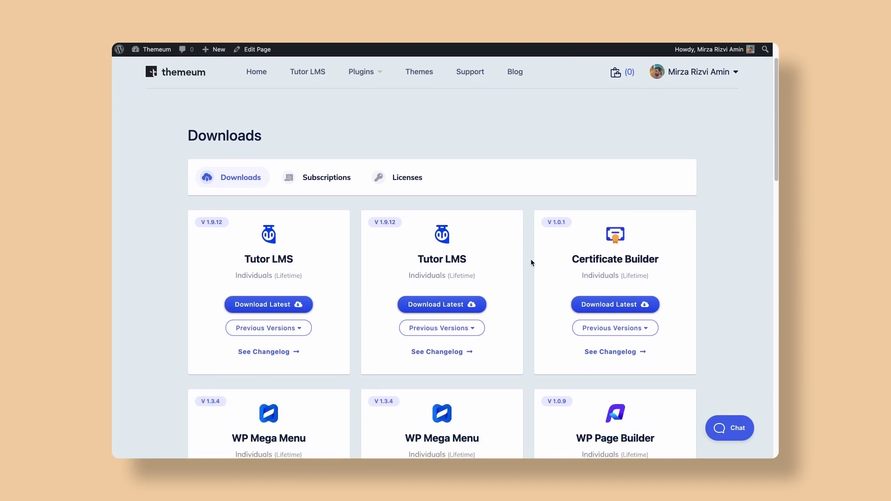
{"action": "left_click", "coordinate": [593, 305]}
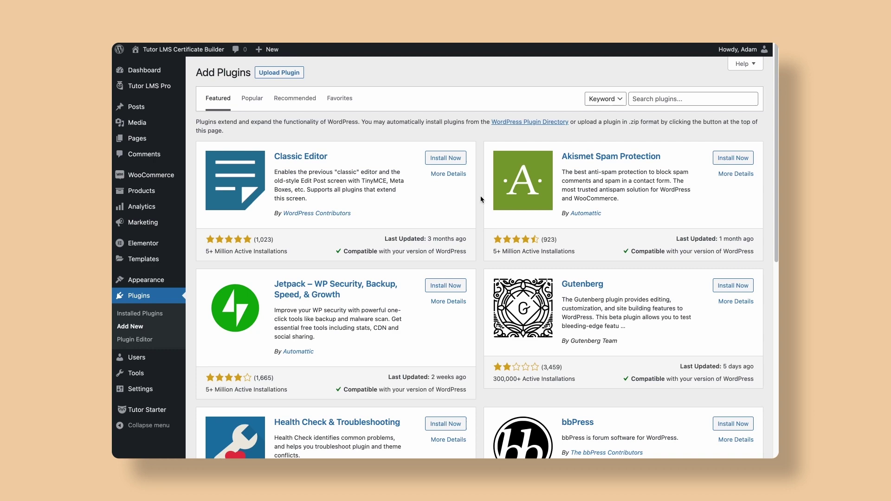
Upload tutor-lms-certificate-builder-1.0.1.zip as a new plugin, install it and activate it
{"action": "left_click", "coordinate": [288, 73]}
{"action": "left_click", "coordinate": [396, 156]}
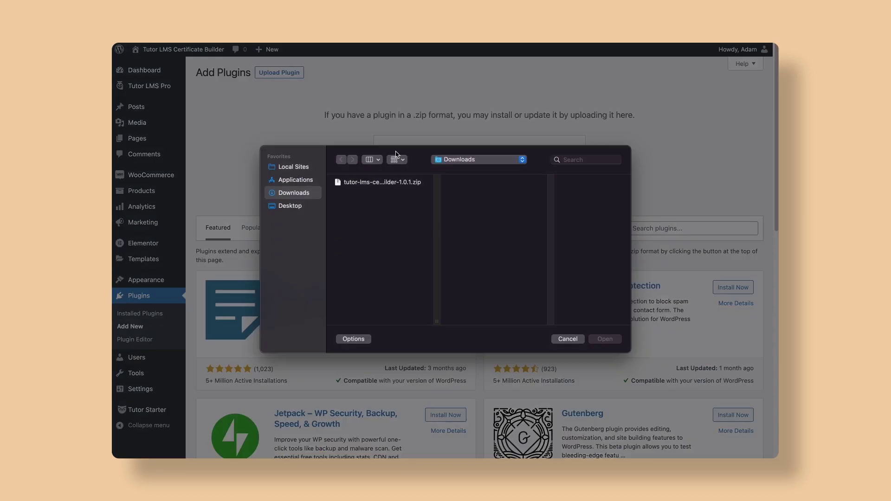
{"action": "left_click", "coordinate": [401, 184]}
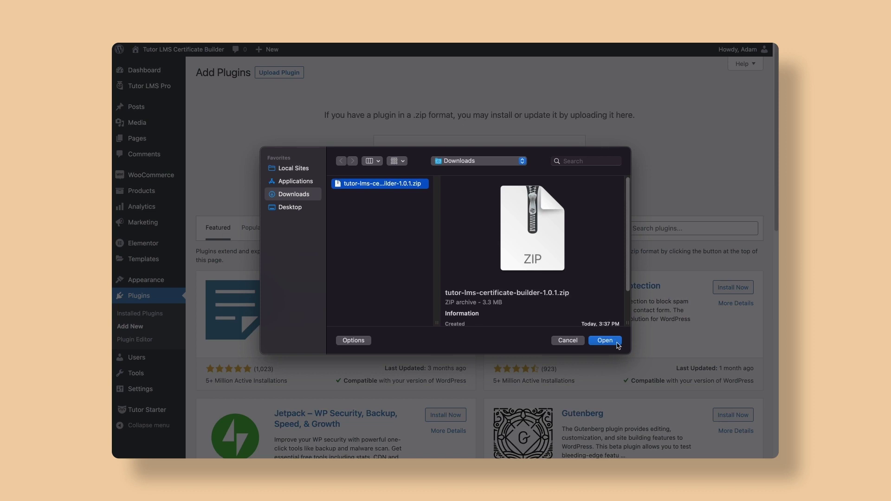
{"action": "left_click", "coordinate": [605, 341]}
{"action": "left_click", "coordinate": [551, 156]}
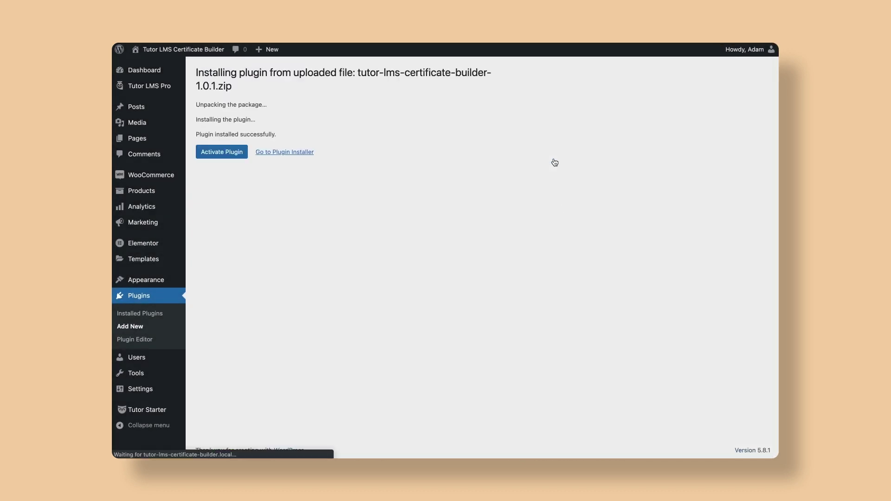
{"action": "left_click", "coordinate": [225, 156]}
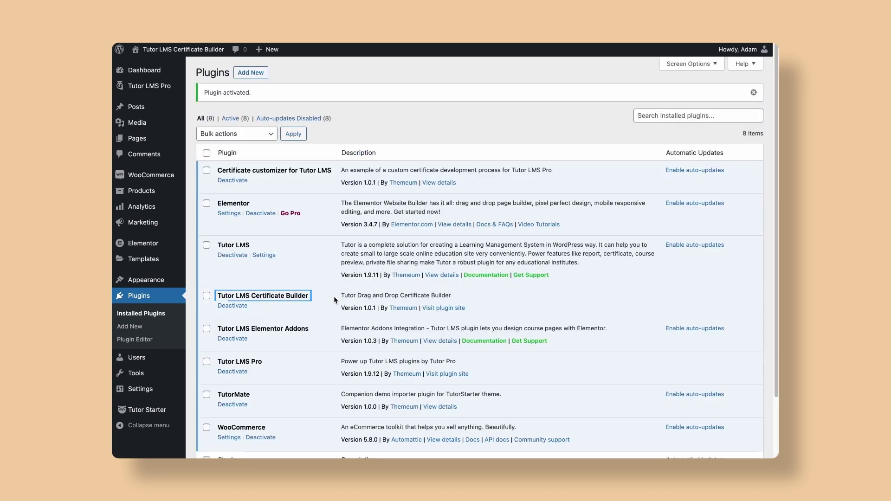
Switch on the Certificate add-on in Tutor LMS Pro Add-ons, then go to Certificates Builder
{"action": "left_click", "coordinate": [153, 86]}
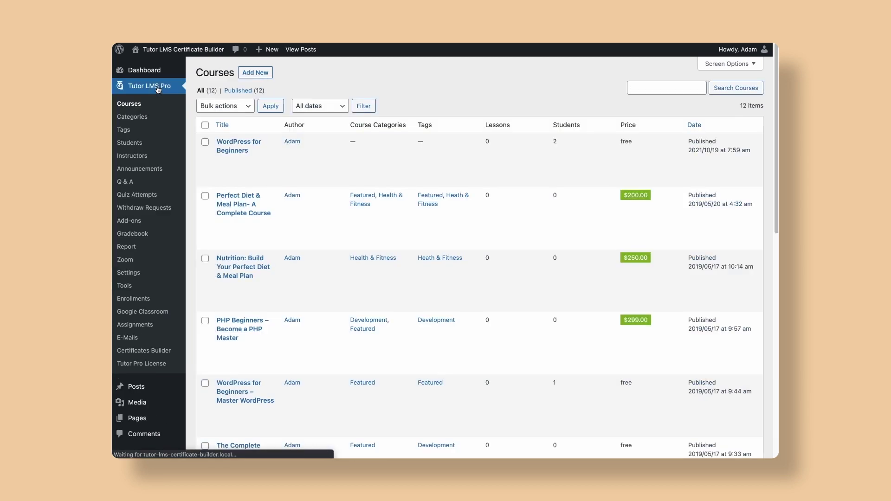
{"action": "left_click", "coordinate": [137, 220]}
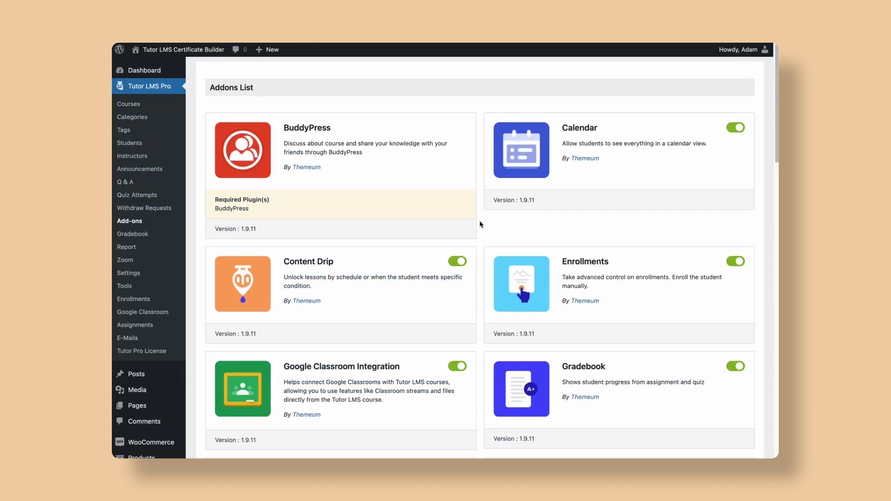
{"action": "scroll", "coordinate": [480, 221], "scroll_direction": "down", "scroll_amount": 10}
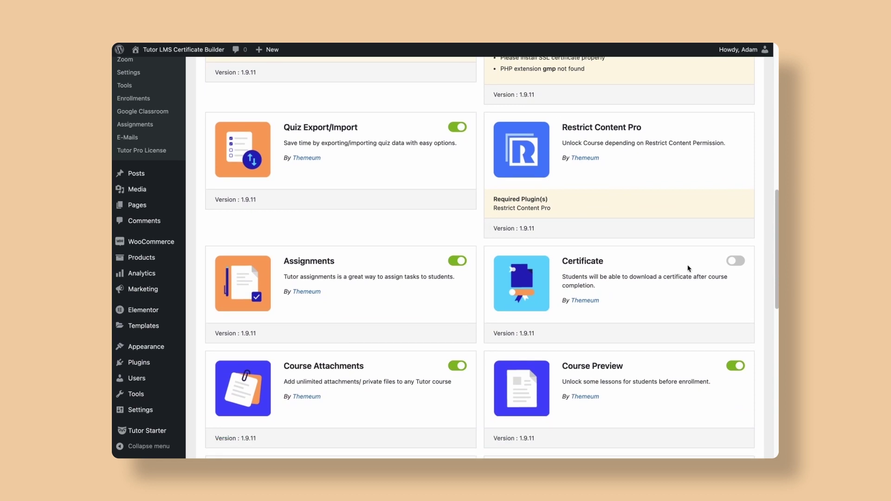
{"action": "left_click", "coordinate": [733, 262]}
{"action": "scroll", "coordinate": [348, 289], "scroll_direction": "up", "scroll_amount": 10}
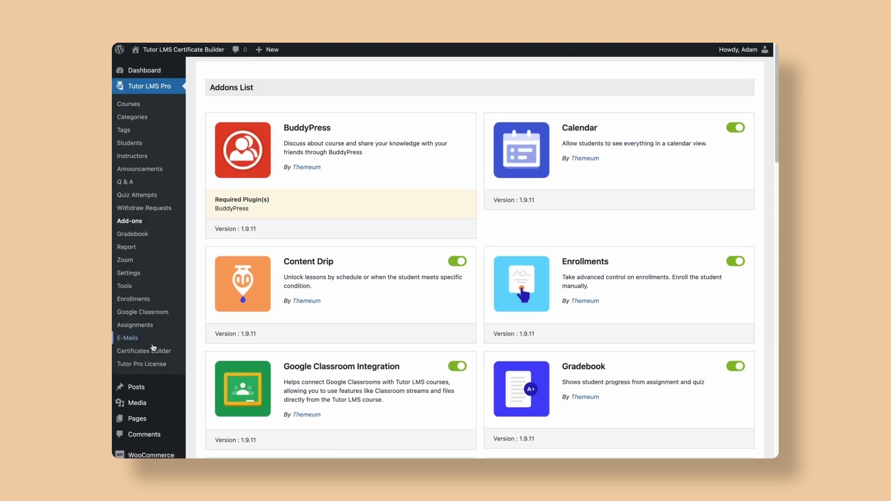
{"action": "left_click", "coordinate": [143, 351]}
Start a new certificate and filter templates to Creatives and Minimal, landscape orientation
{"action": "left_click", "coordinate": [140, 353]}
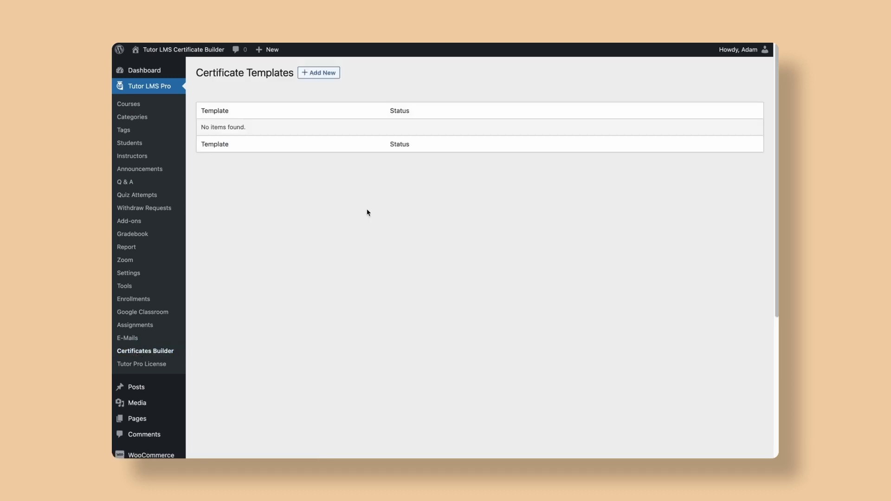
{"action": "left_click", "coordinate": [320, 74]}
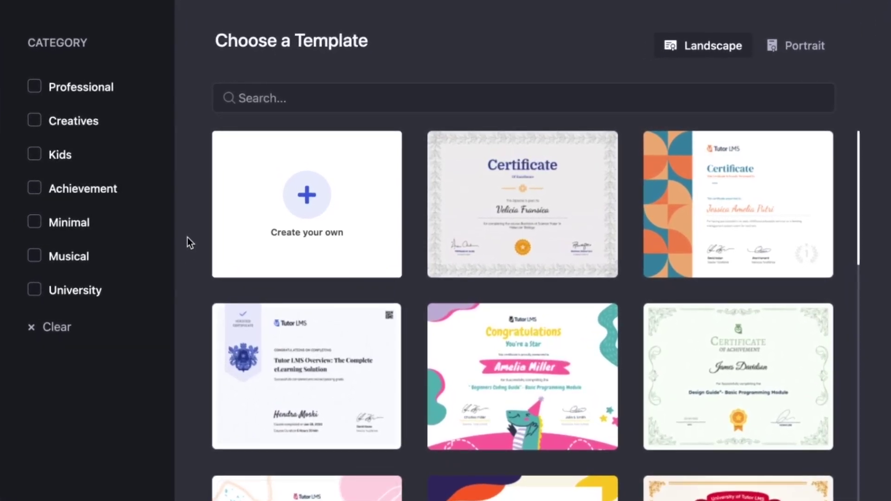
{"action": "left_click", "coordinate": [91, 126]}
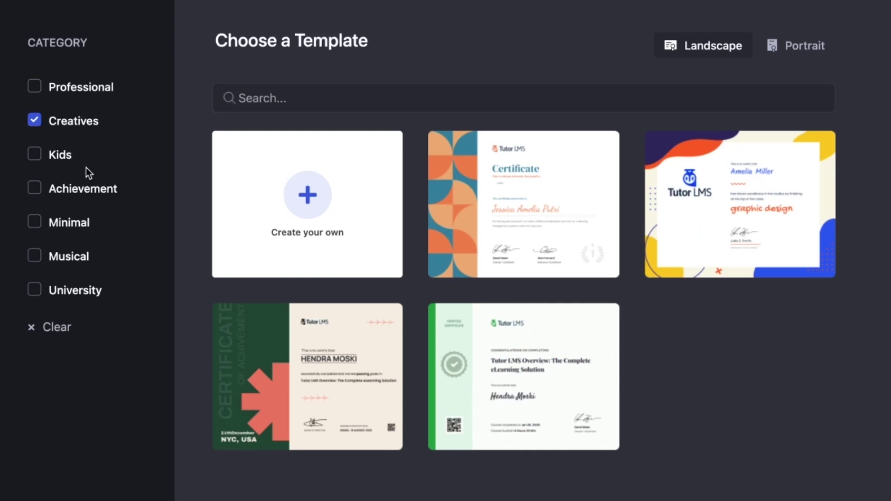
{"action": "left_click", "coordinate": [74, 227]}
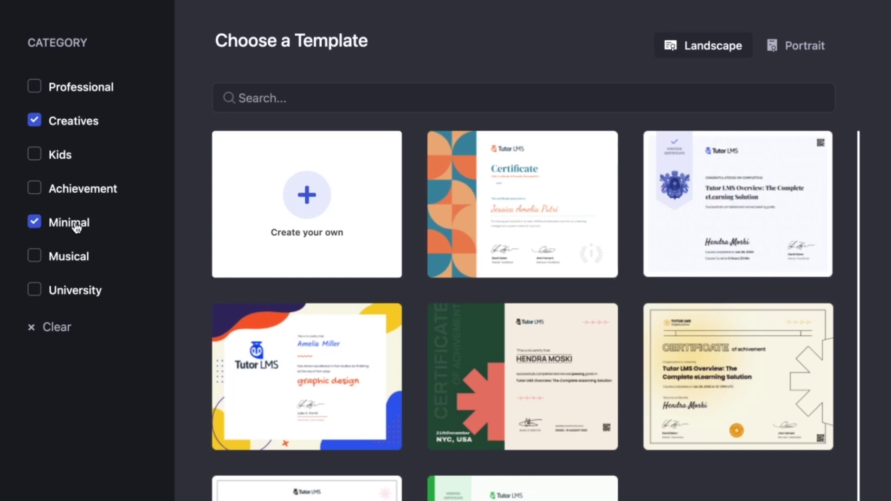
{"action": "left_click", "coordinate": [780, 52]}
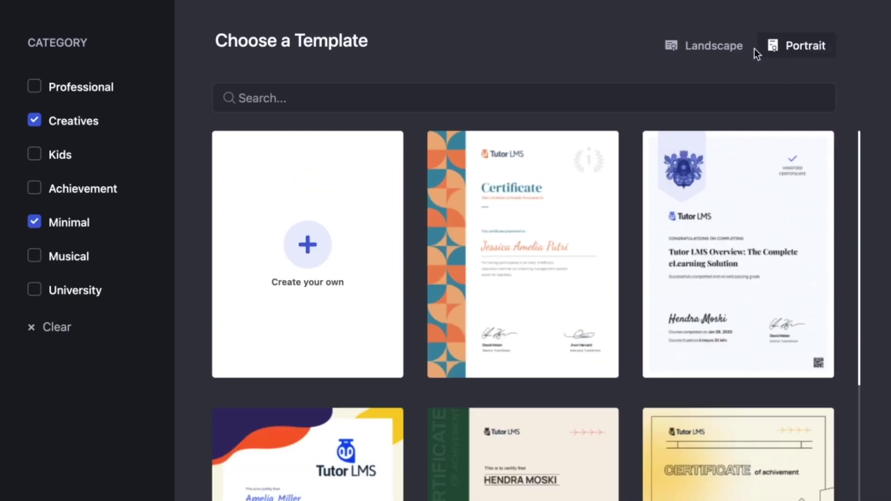
{"action": "left_click", "coordinate": [719, 51]}
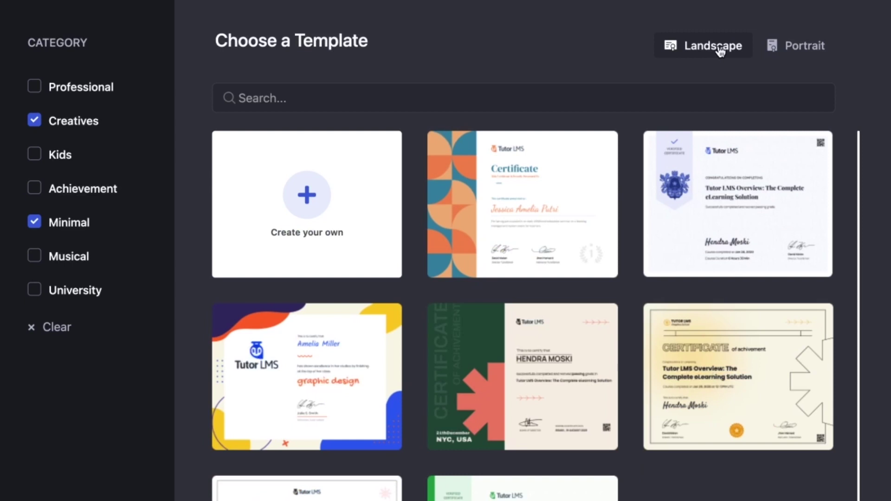
{"action": "mouse_move", "coordinate": [694, 175]}
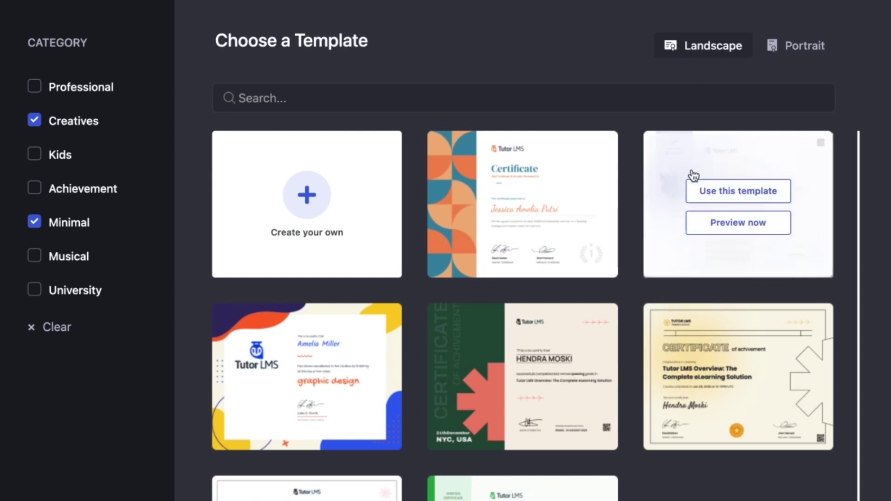
Pick the verified-certificate template and rename it 'Mastering WordPress'
{"action": "left_click", "coordinate": [719, 190]}
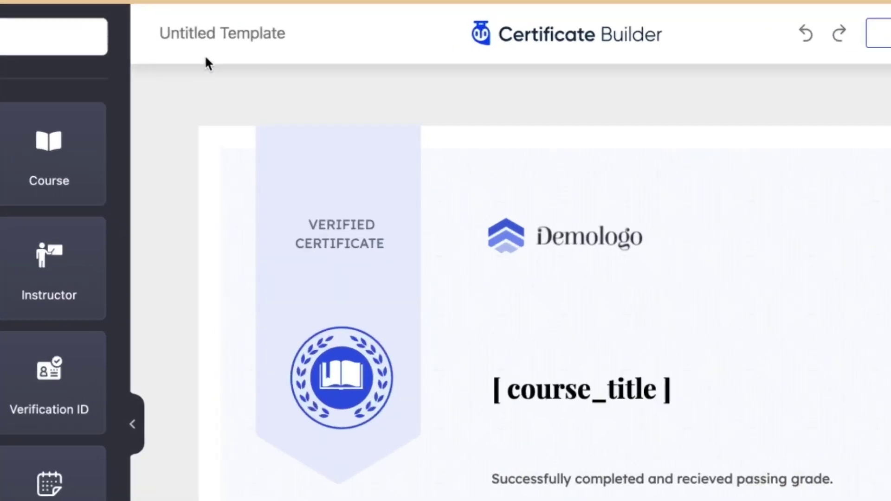
{"action": "left_click", "coordinate": [202, 38]}
{"action": "type", "text": "Mastering WordPress"}
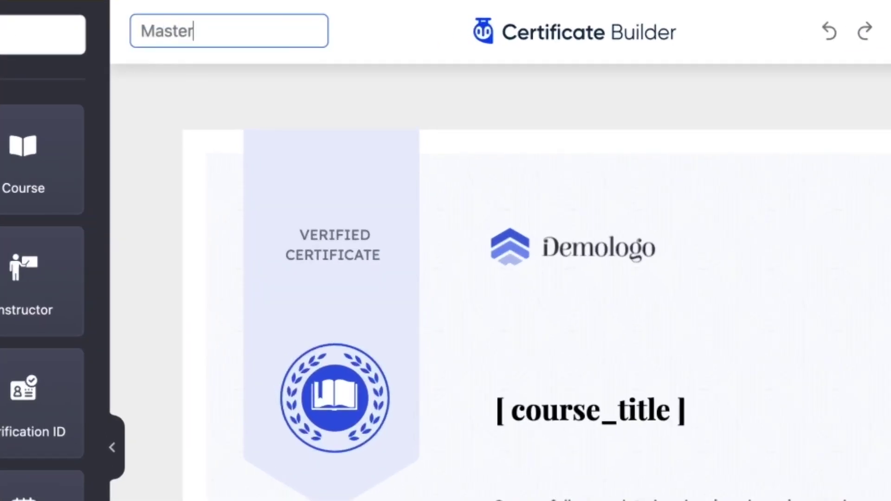
{"action": "left_click", "coordinate": [293, 84]}
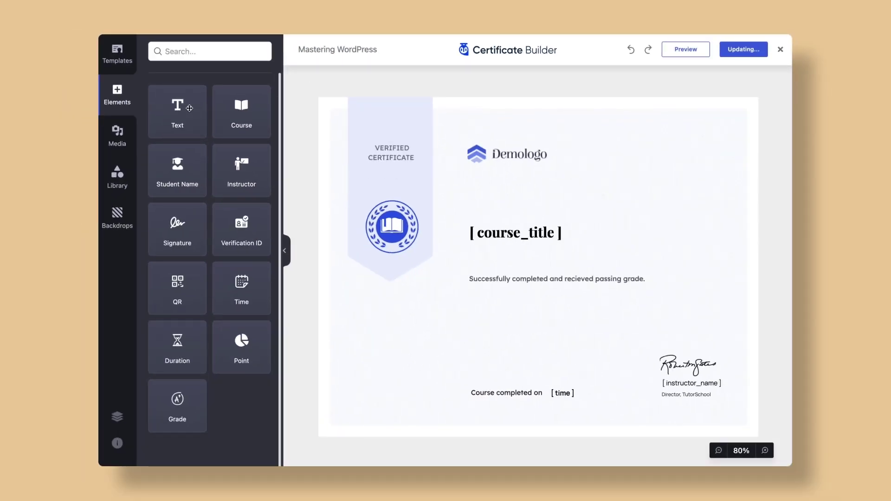
Add a text element above course_title reading 'Congratulations on Completing'
{"action": "left_click_drag", "start_coordinate": [178, 111], "coordinate": [503, 202]}
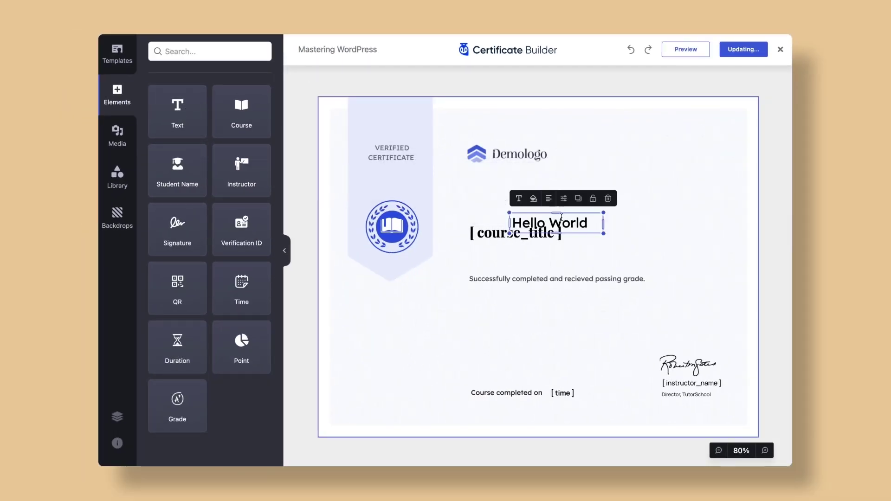
{"action": "left_click_drag", "start_coordinate": [562, 219], "coordinate": [551, 207]}
{"action": "double_click", "coordinate": [552, 207]}
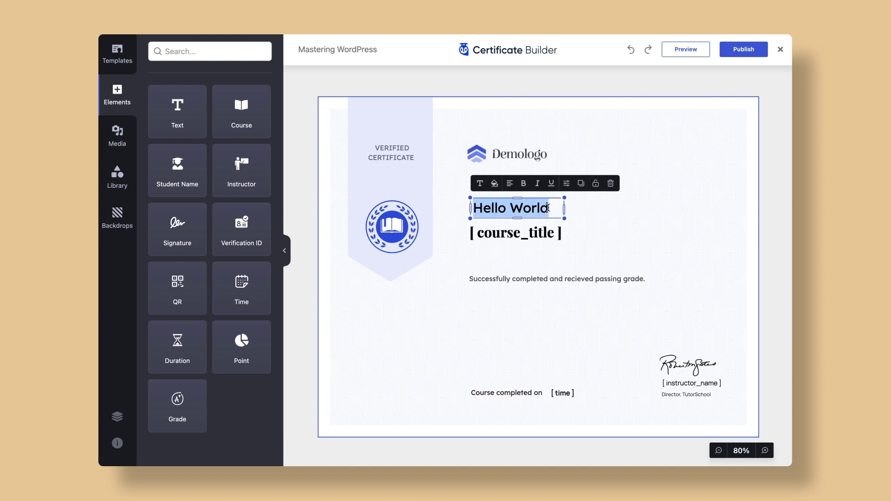
{"action": "type", "text": "Congratulations on Completing"}
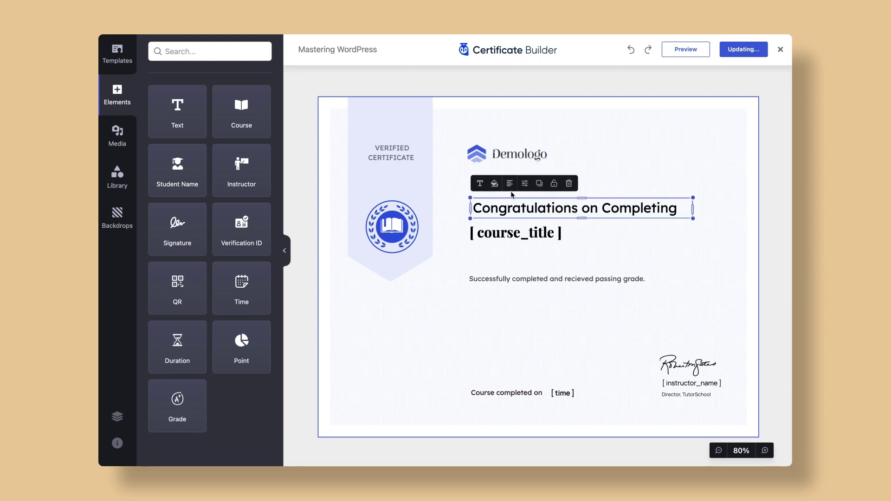
Style the heading in Inter Light at size 24 and nudge it slightly lower
{"action": "left_click", "coordinate": [480, 183]}
{"action": "type", "text": "inter"}
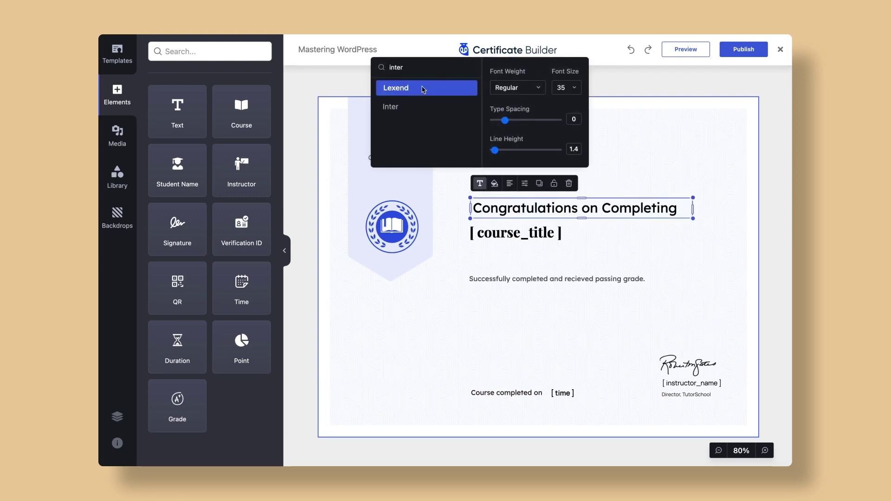
{"action": "left_click", "coordinate": [390, 106]}
{"action": "left_click", "coordinate": [518, 87]}
{"action": "left_click", "coordinate": [528, 119]}
{"action": "left_click", "coordinate": [564, 87]}
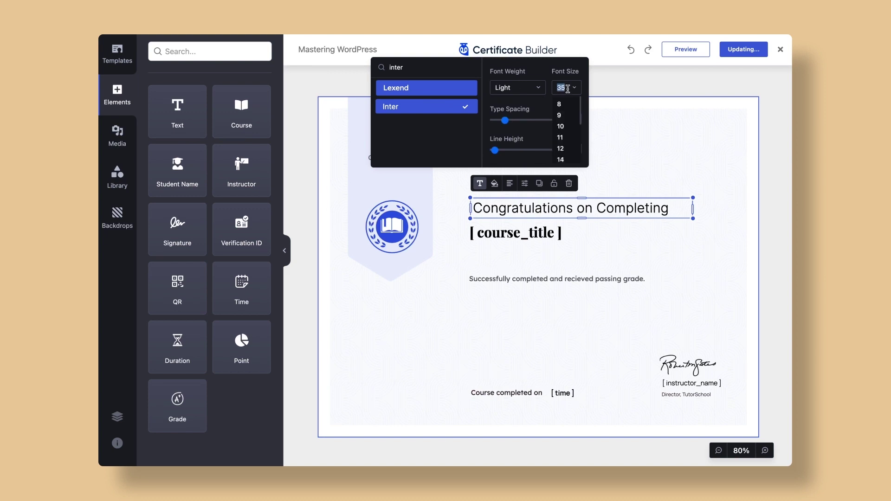
{"action": "type", "text": "24"}
{"action": "key", "text": "Return"}
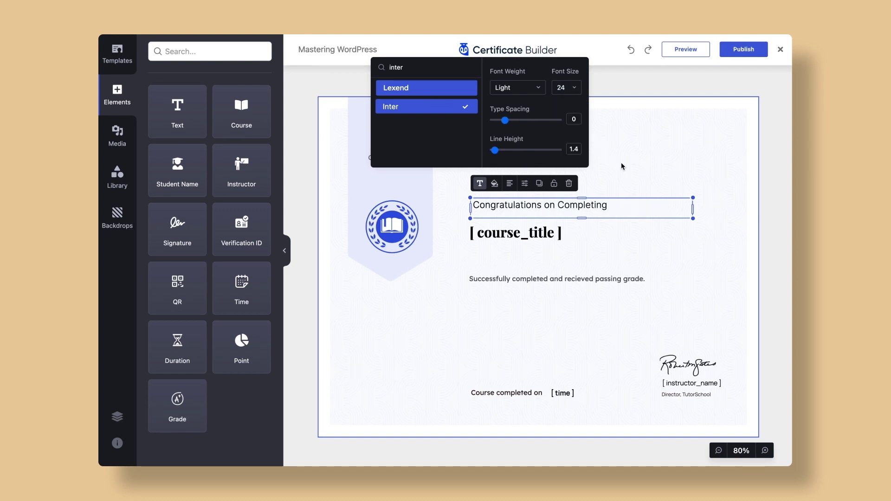
{"action": "left_click", "coordinate": [622, 168]}
{"action": "left_click_drag", "start_coordinate": [468, 205], "coordinate": [469, 210]}
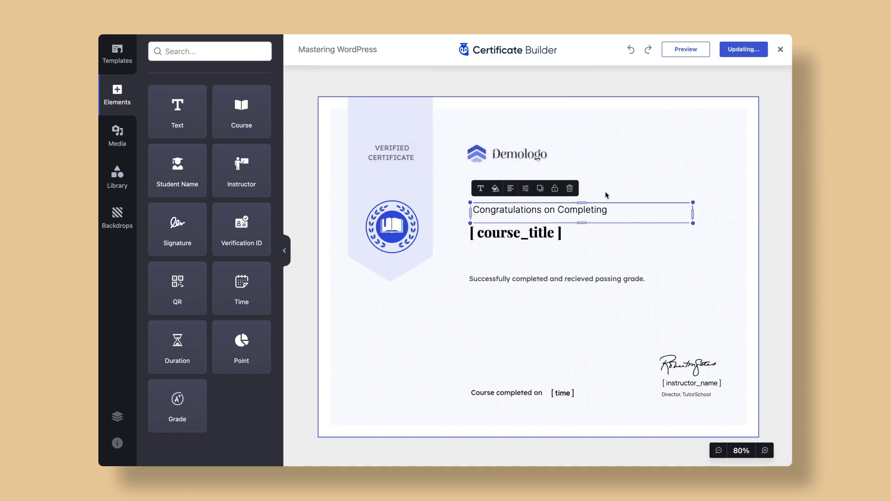
Place the student_name placeholder above 'Course completed on' in Satisfy at size 48
{"action": "left_click", "coordinate": [463, 199]}
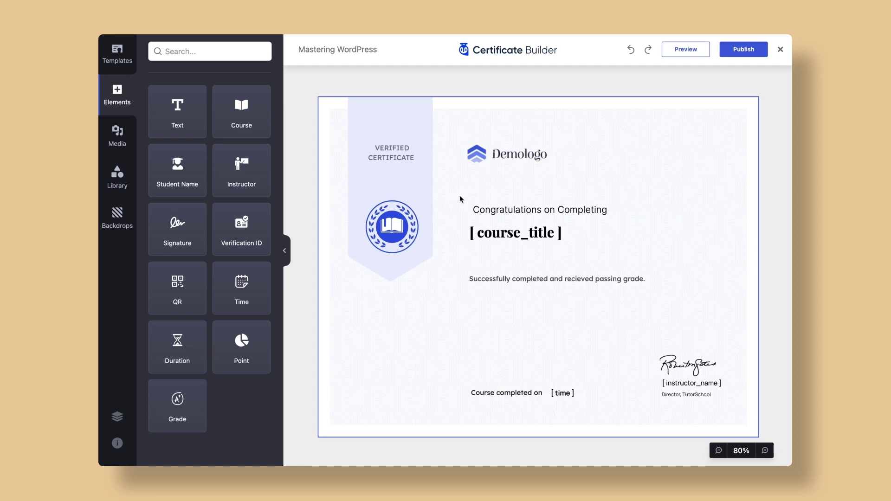
{"action": "left_click_drag", "start_coordinate": [189, 168], "coordinate": [486, 371]}
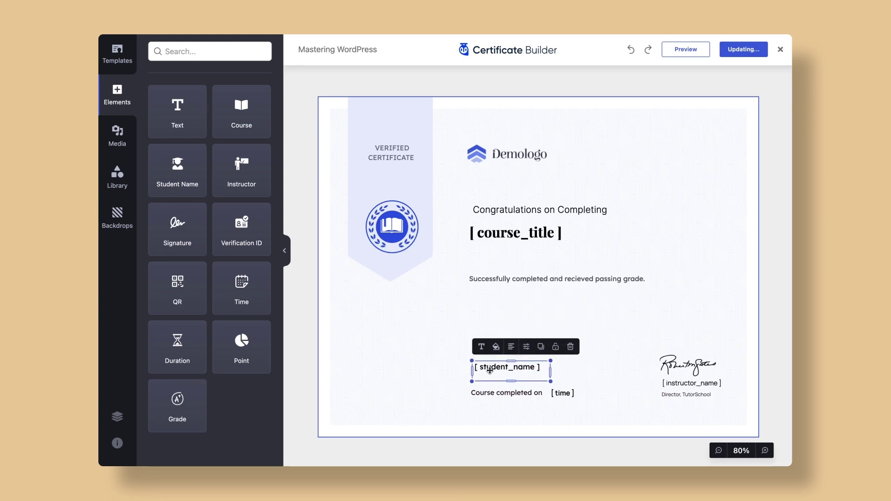
{"action": "left_click", "coordinate": [482, 347]}
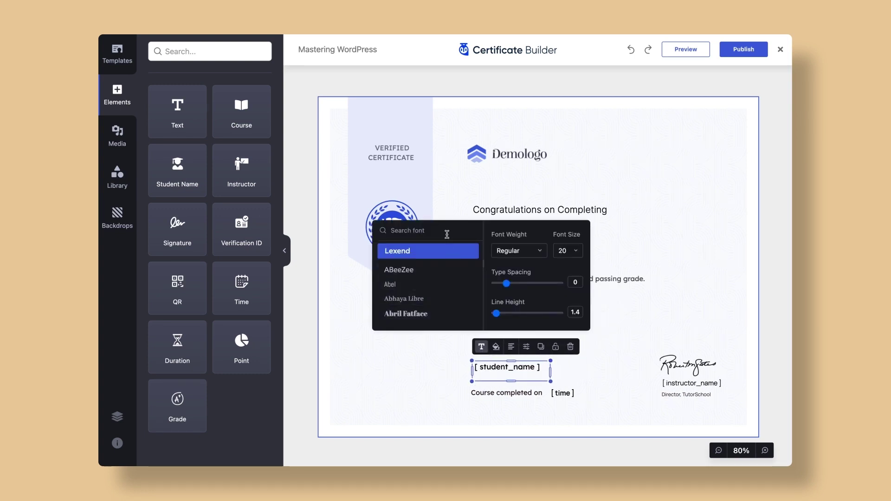
{"action": "type", "text": "satis"}
{"action": "left_click", "coordinate": [429, 269]}
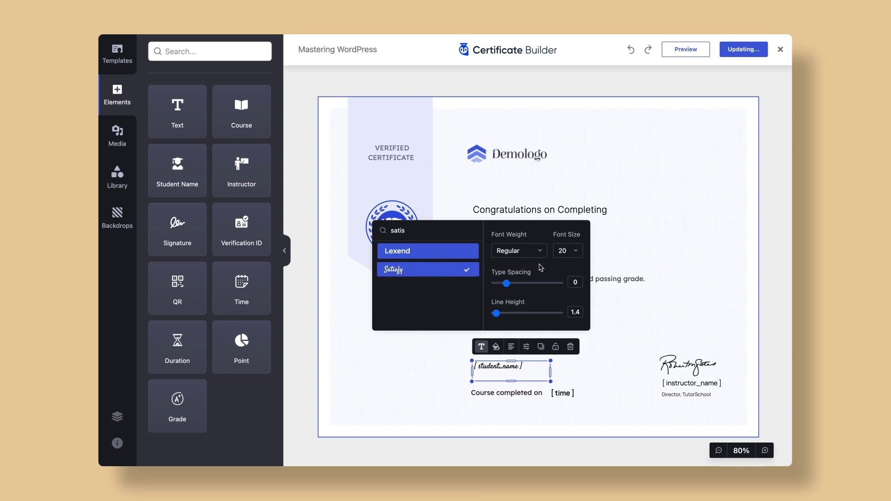
{"action": "left_click", "coordinate": [574, 255]}
{"action": "type", "text": "48"}
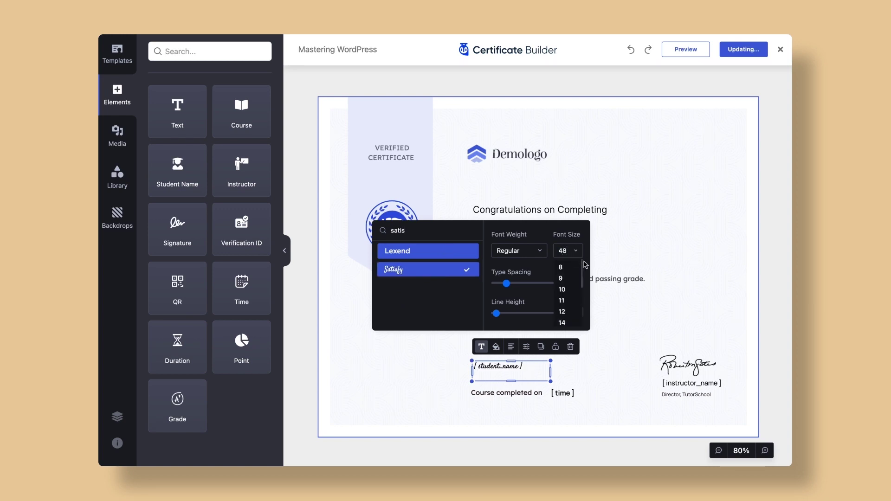
{"action": "left_click", "coordinate": [601, 320]}
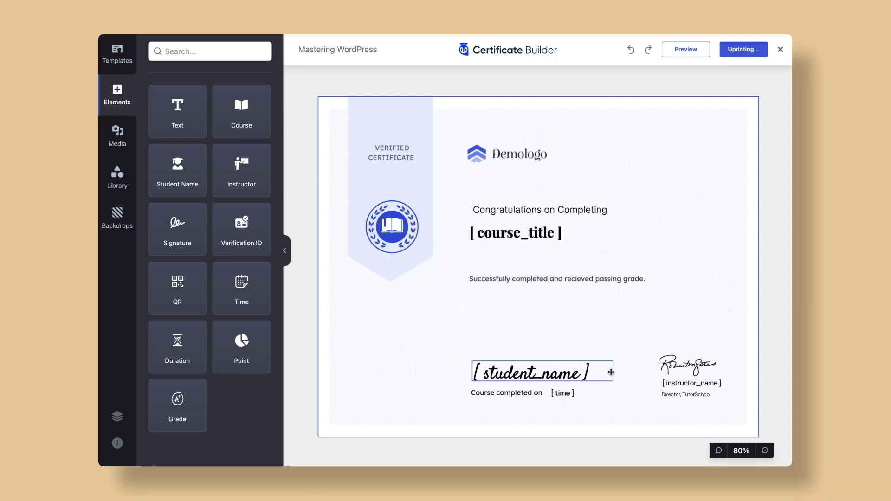
{"action": "left_click", "coordinate": [611, 372]}
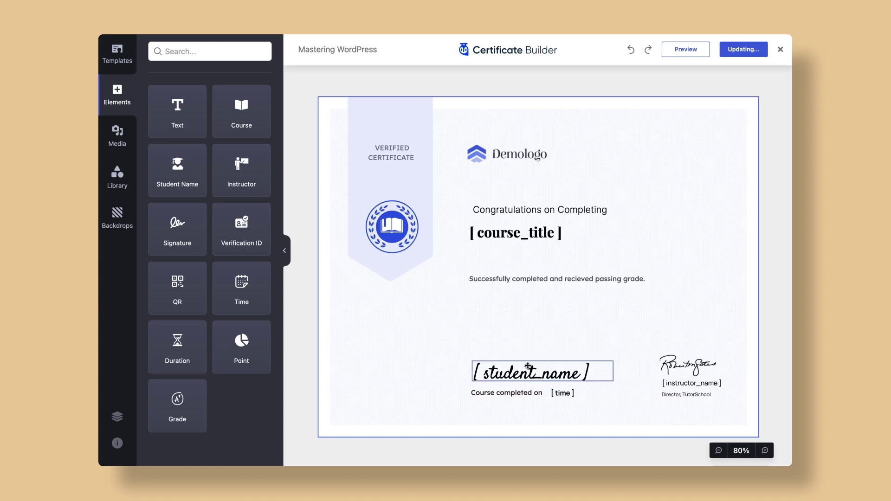
{"action": "left_click", "coordinate": [548, 328]}
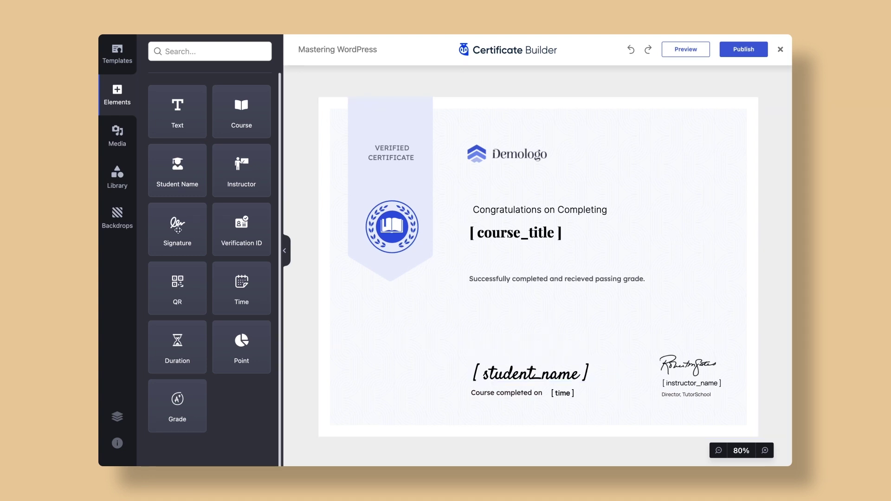
Swap the instructor signature for signature.png and add a QR code at the top right
{"action": "left_click_drag", "start_coordinate": [178, 230], "coordinate": [688, 369]}
{"action": "left_click", "coordinate": [669, 341]}
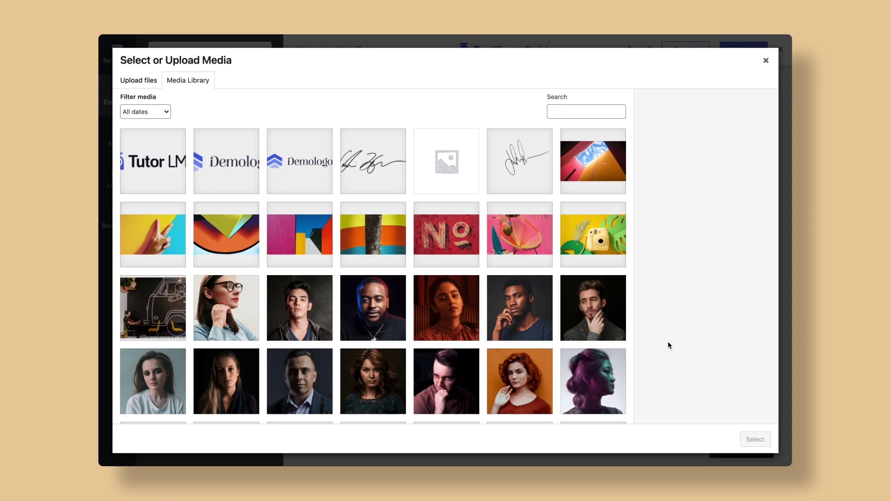
{"action": "left_click", "coordinate": [345, 167]}
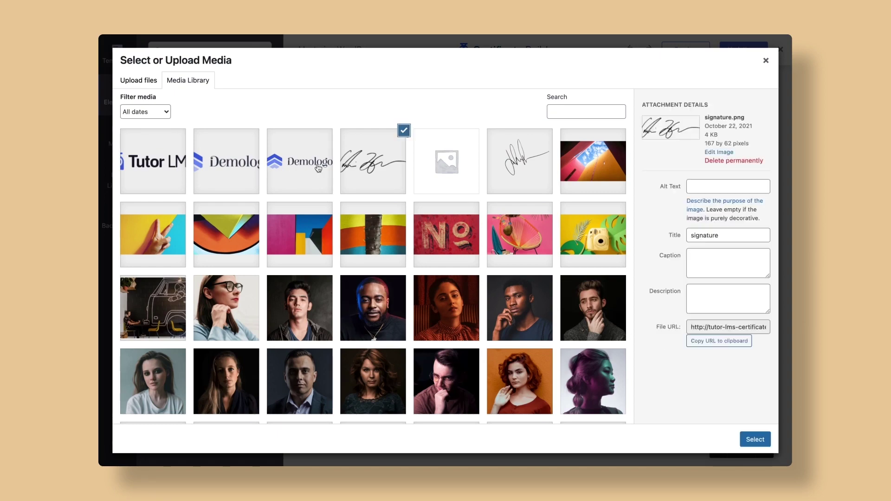
{"action": "left_click", "coordinate": [745, 436]}
{"action": "left_click", "coordinate": [644, 395]}
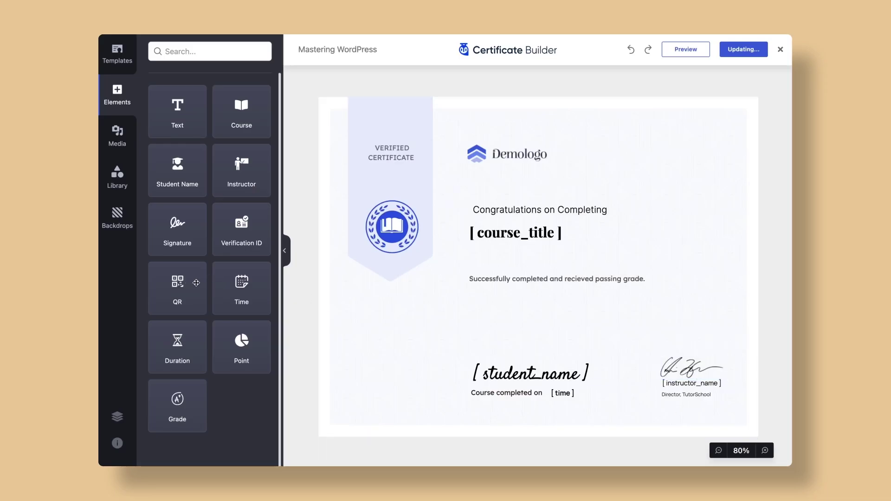
{"action": "left_click_drag", "start_coordinate": [196, 283], "coordinate": [728, 128]}
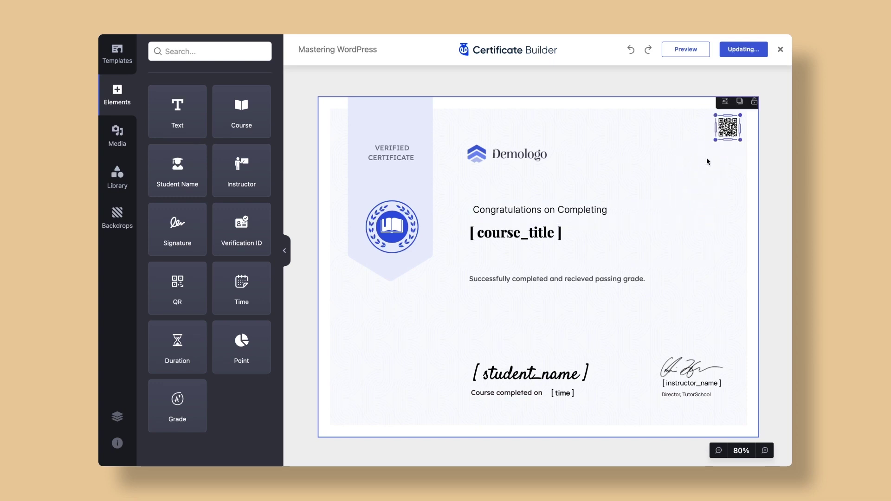
{"action": "left_click", "coordinate": [698, 178]}
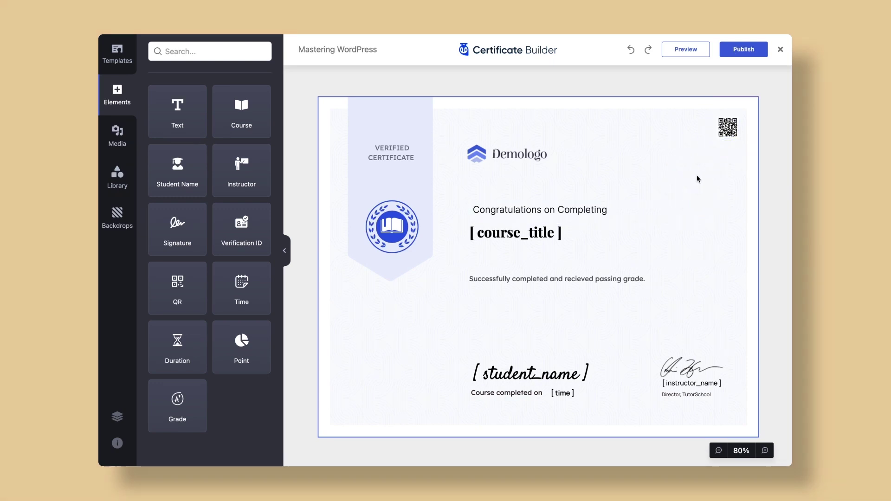
Open Media and search the Unsplash stock photos for 'education'
{"action": "left_click", "coordinate": [139, 133]}
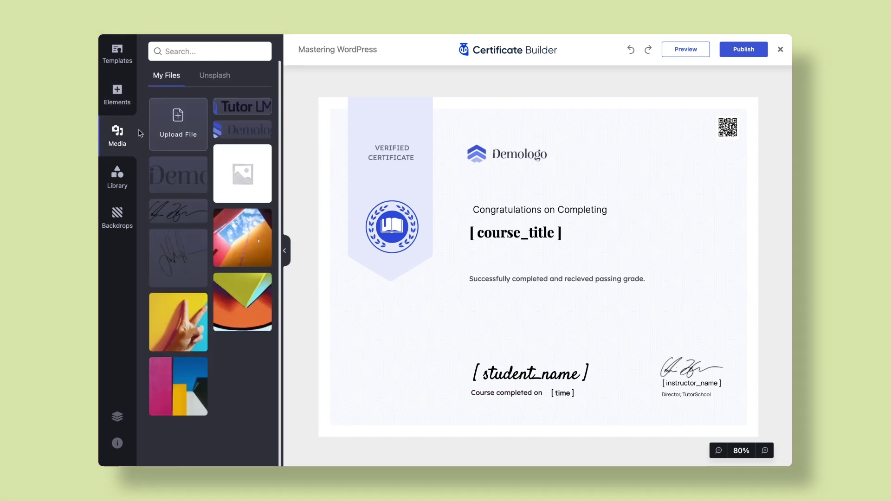
{"action": "left_click", "coordinate": [206, 83]}
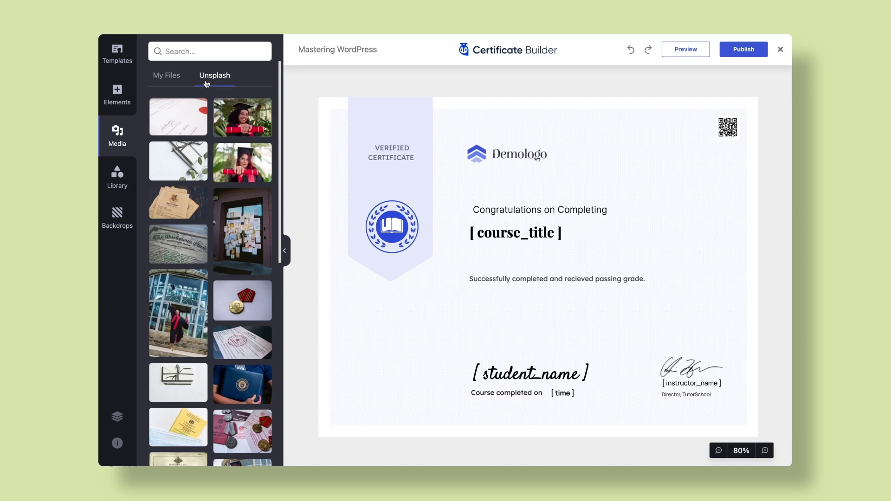
{"action": "scroll", "coordinate": [209, 186], "scroll_direction": "down", "scroll_amount": 3}
{"action": "scroll", "coordinate": [210, 186], "scroll_direction": "up", "scroll_amount": 3}
{"action": "left_click", "coordinate": [207, 52]}
{"action": "type", "text": "education"}
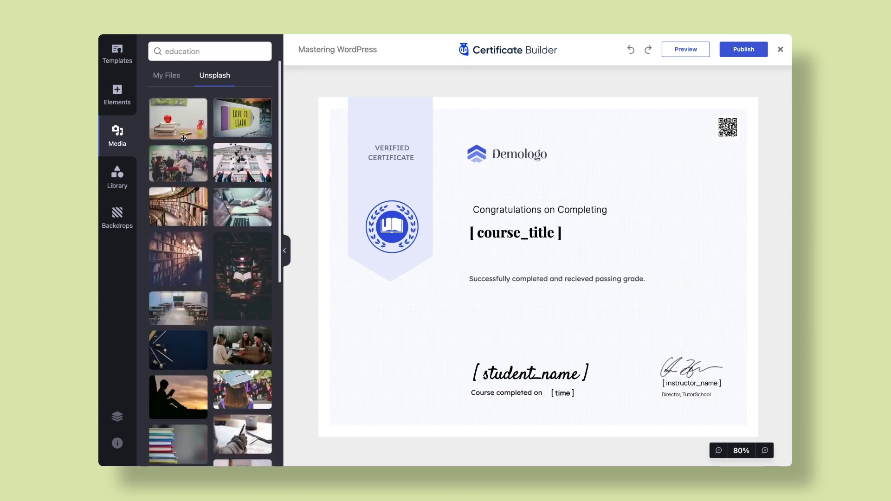
Try a classroom photo on the certificate, then delete it and return to My Files
{"action": "left_click_drag", "start_coordinate": [181, 157], "coordinate": [451, 268]}
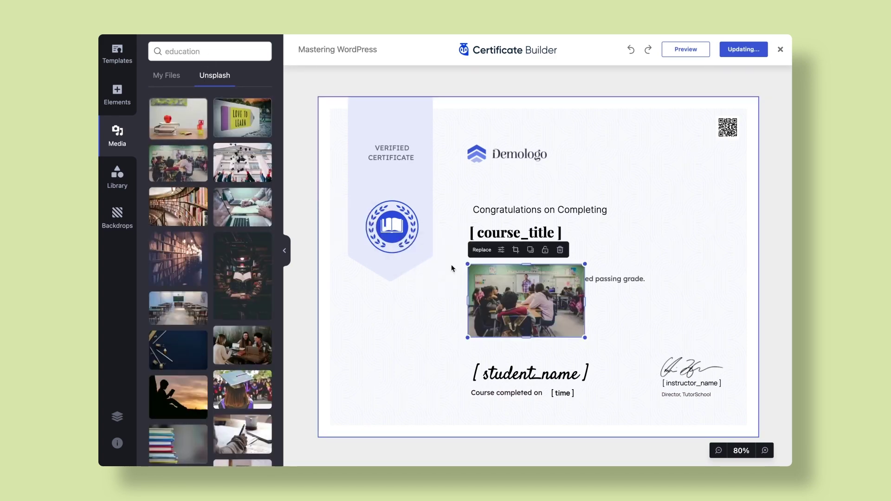
{"action": "left_click_drag", "start_coordinate": [516, 296], "coordinate": [389, 325]}
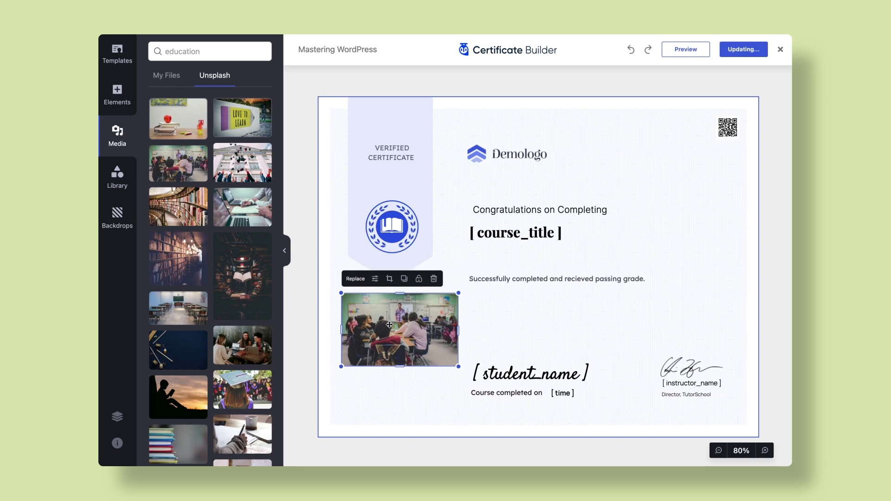
{"action": "left_click", "coordinate": [433, 278]}
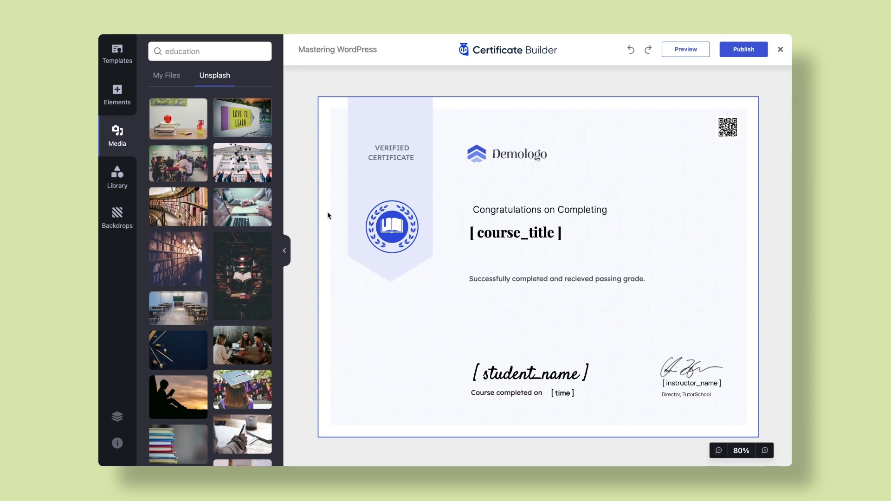
{"action": "double_click", "coordinate": [191, 51]}
{"action": "key", "text": "BackSpace"}
{"action": "left_click", "coordinate": [169, 76]}
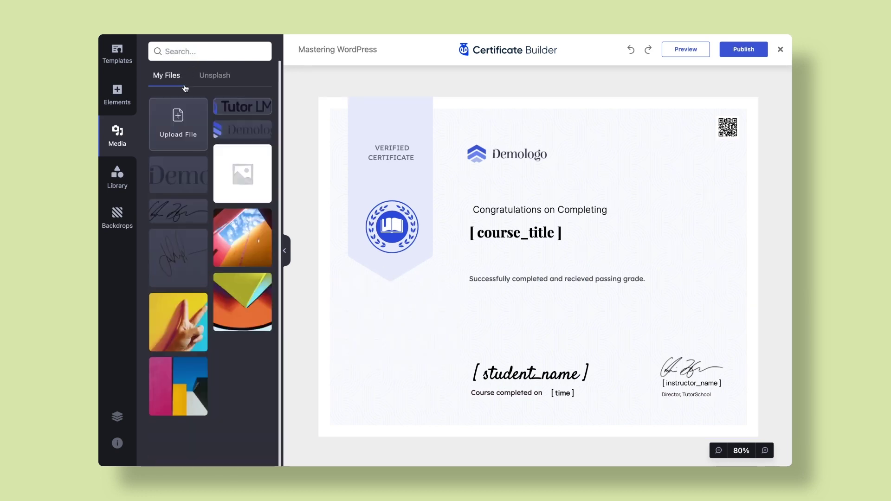
Swap the Demologo logo for the Tutor LMS logo and browse the library shapes
{"action": "left_click", "coordinate": [216, 105]}
{"action": "left_click", "coordinate": [117, 175]}
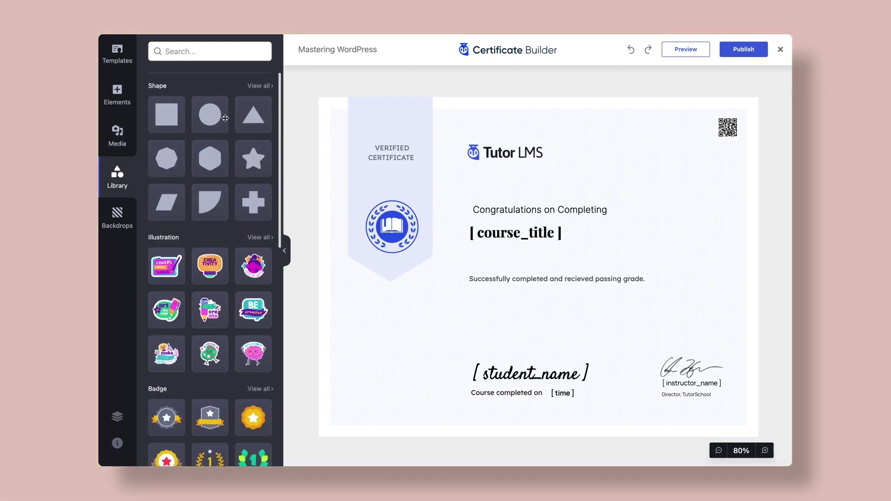
{"action": "left_click", "coordinate": [260, 86]}
{"action": "scroll", "coordinate": [230, 149], "scroll_direction": "down", "scroll_amount": 10}
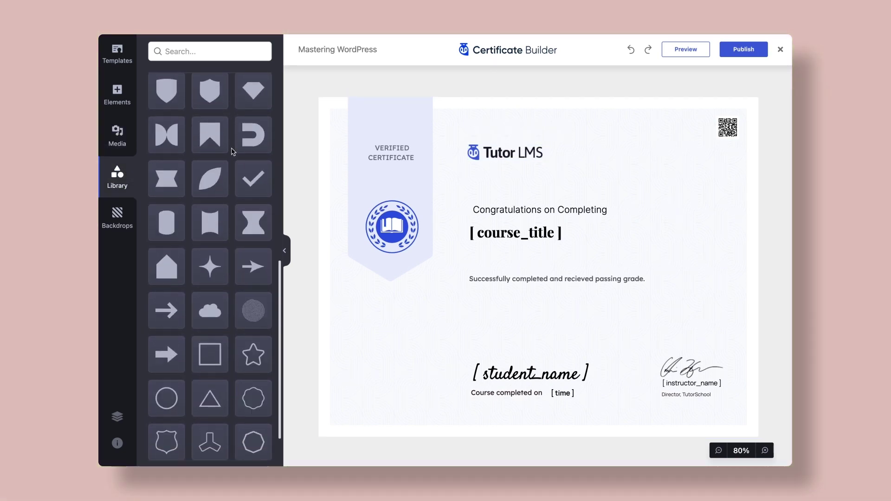
{"action": "scroll", "coordinate": [232, 149], "scroll_direction": "up", "scroll_amount": 12}
{"action": "left_click", "coordinate": [155, 86]}
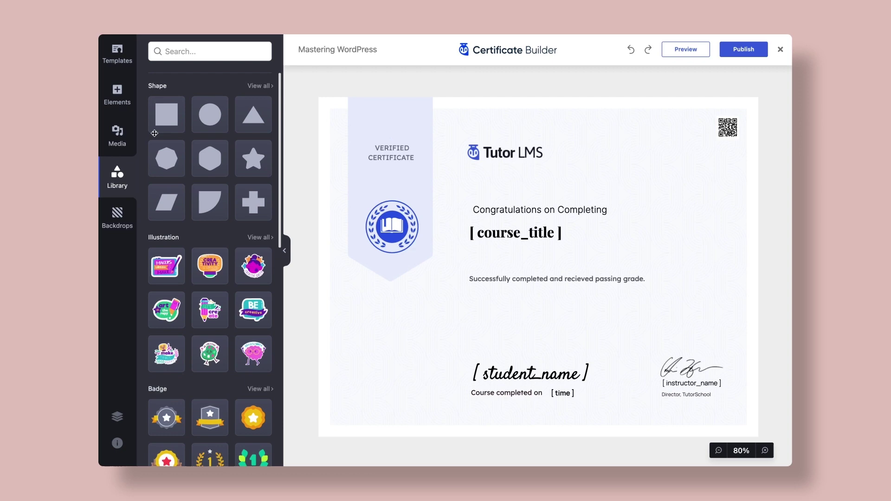
{"action": "scroll", "coordinate": [144, 208], "scroll_direction": "down", "scroll_amount": 10}
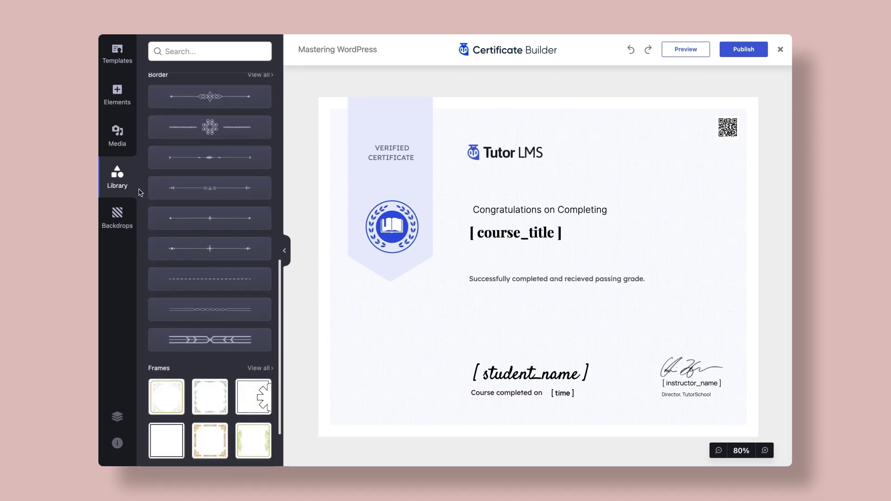
{"action": "scroll", "coordinate": [141, 192], "scroll_direction": "down", "scroll_amount": 4}
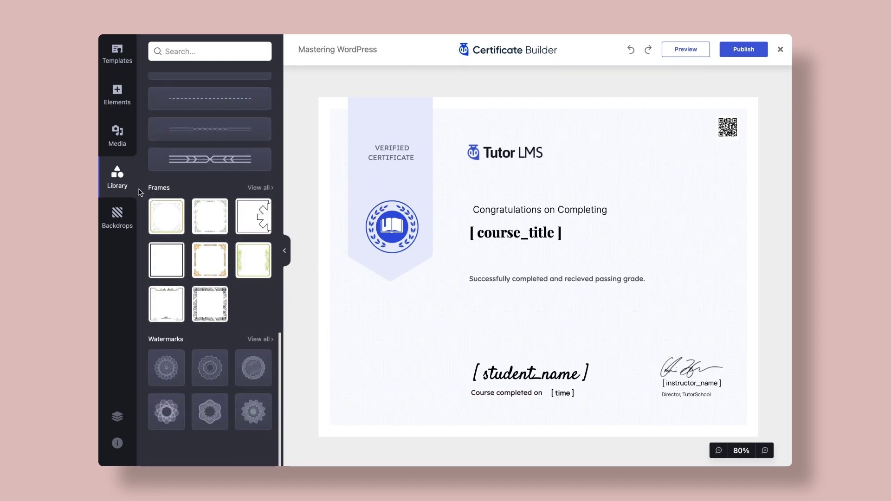
{"action": "scroll", "coordinate": [139, 193], "scroll_direction": "up", "scroll_amount": 10}
Add a check mark above VERIFIED CERTIFICATE and colour it blue
{"action": "left_click_drag", "start_coordinate": [244, 188], "coordinate": [399, 126]}
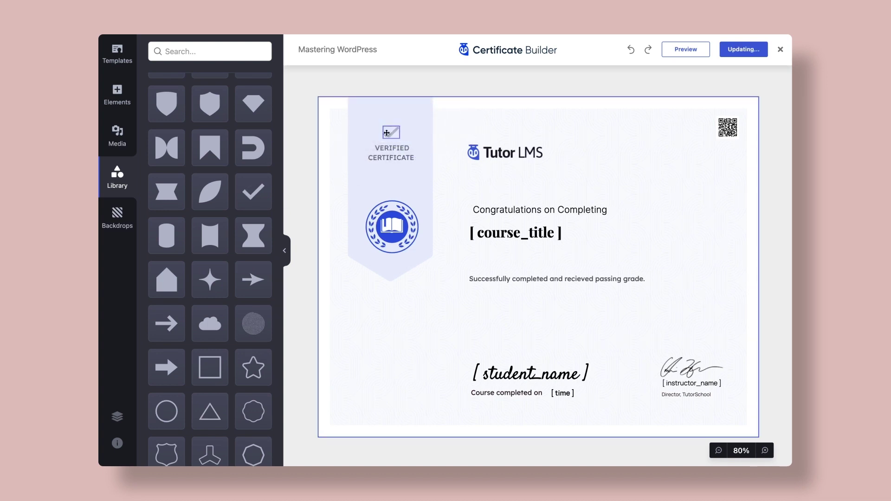
{"action": "left_click", "coordinate": [387, 133]}
{"action": "left_click", "coordinate": [391, 111]}
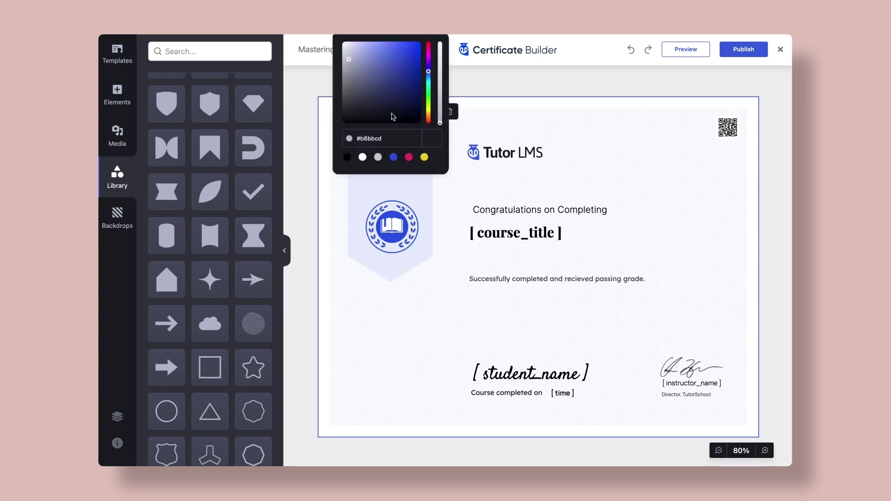
{"action": "left_click", "coordinate": [362, 195]}
Place the crowned crest badge on the ribbon and recolour its tones blue
{"action": "scroll", "coordinate": [209, 232], "scroll_direction": "down", "scroll_amount": 5}
{"action": "left_click", "coordinate": [256, 182]}
{"action": "scroll", "coordinate": [232, 199], "scroll_direction": "down", "scroll_amount": 2}
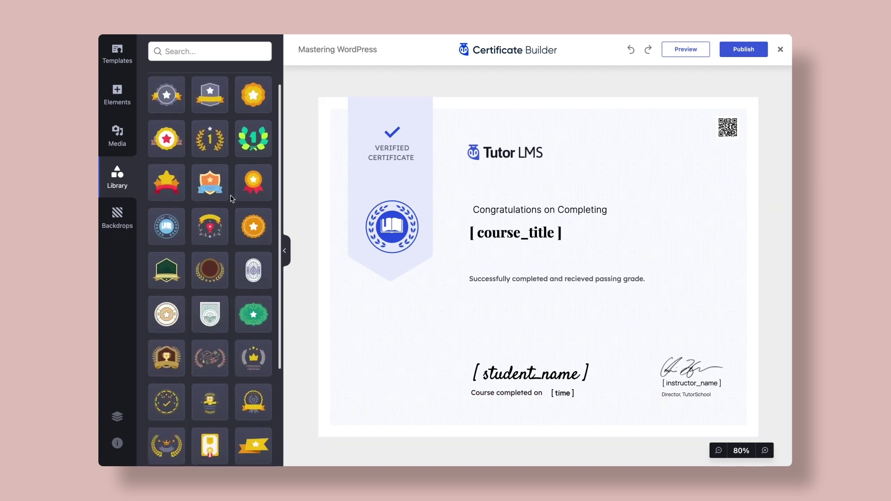
{"action": "scroll", "coordinate": [232, 198], "scroll_direction": "down", "scroll_amount": 5}
{"action": "left_click_drag", "start_coordinate": [166, 320], "coordinate": [382, 229]}
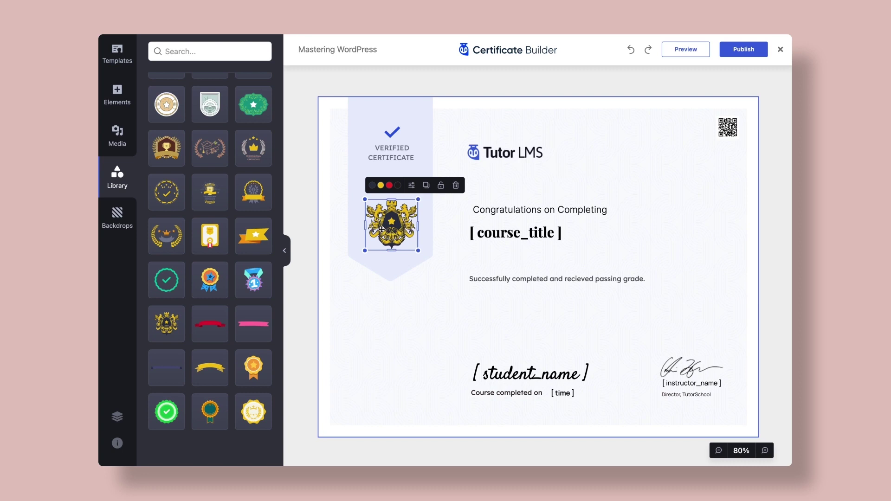
{"action": "left_click", "coordinate": [371, 185]}
{"action": "double_click", "coordinate": [353, 138]}
{"action": "key", "text": "ctrl+v"}
{"action": "left_click", "coordinate": [381, 185]}
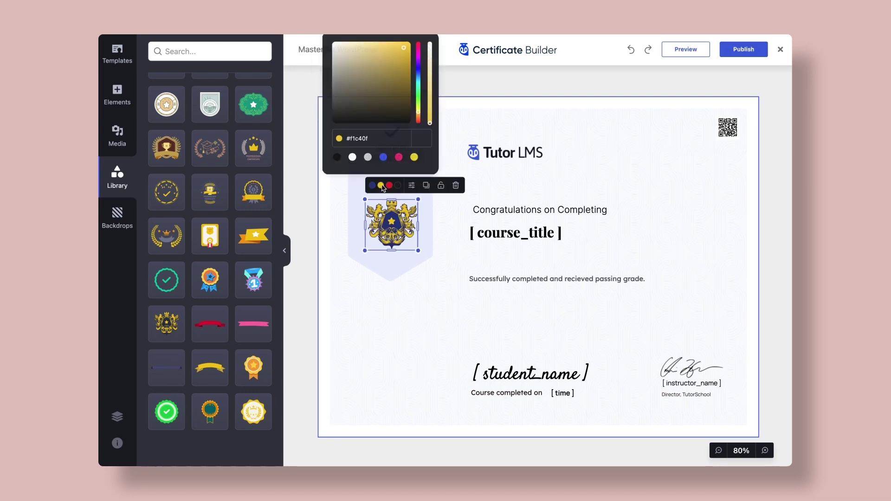
{"action": "left_click", "coordinate": [383, 157]}
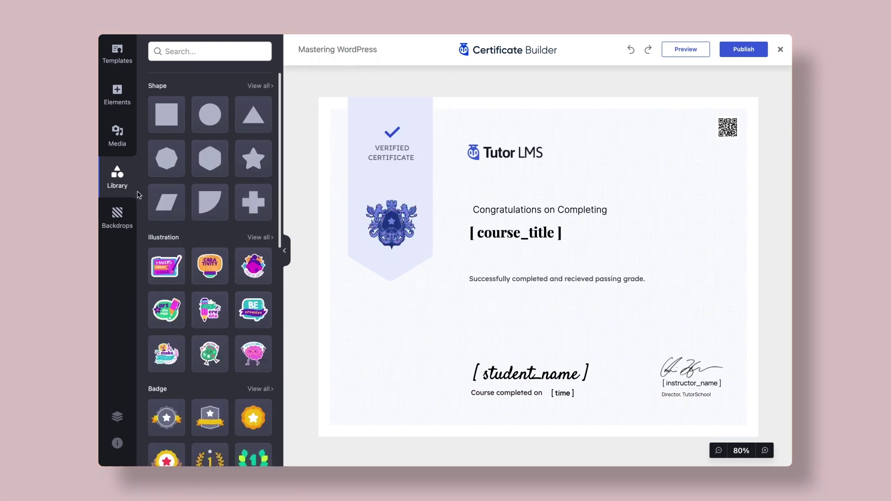
{"action": "left_click", "coordinate": [129, 207]}
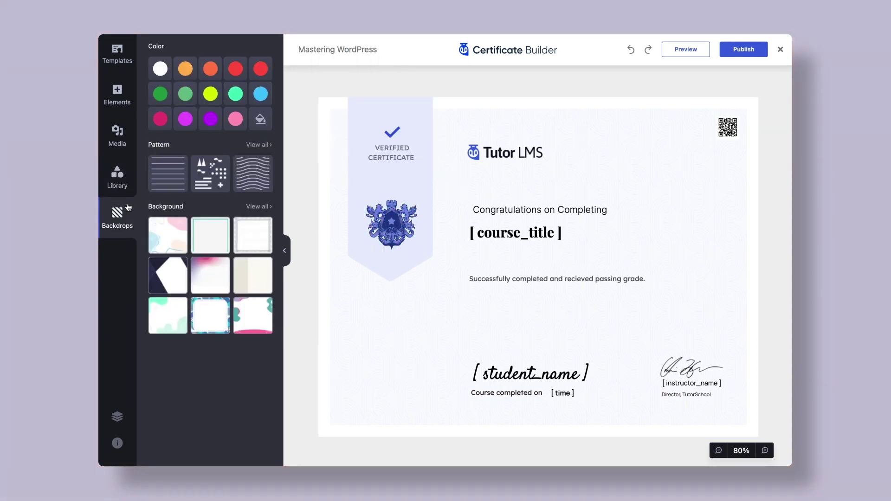
Keep the light ribbon backdrop after trying others, then publish and close the builder
{"action": "left_click", "coordinate": [256, 119]}
{"action": "left_click", "coordinate": [192, 141]}
{"action": "left_click", "coordinate": [259, 207]}
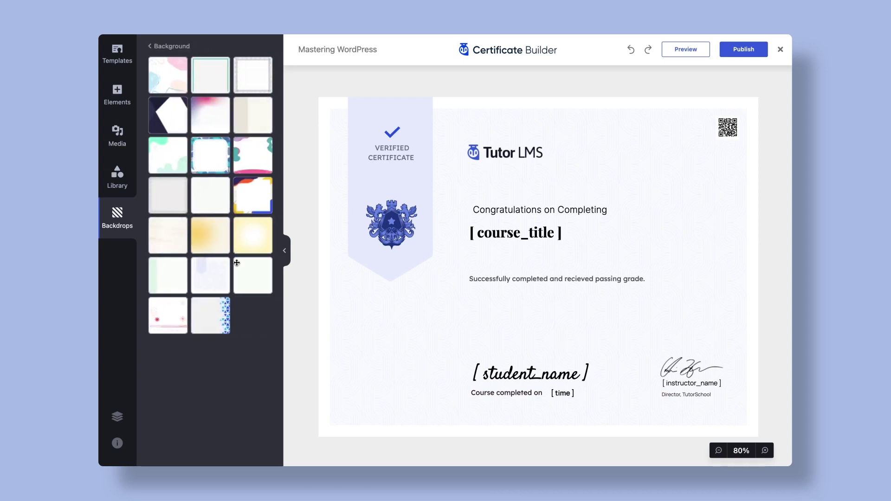
{"action": "left_click", "coordinate": [219, 310]}
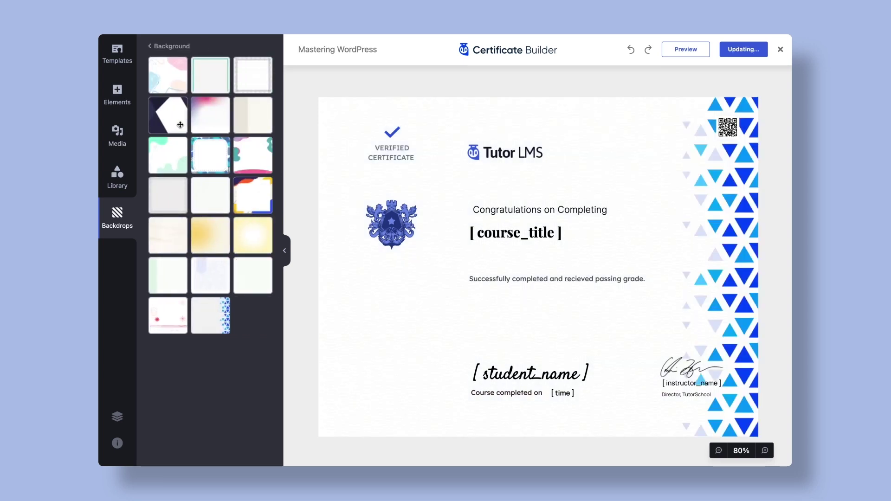
{"action": "left_click", "coordinate": [180, 124]}
{"action": "left_click", "coordinate": [219, 270]}
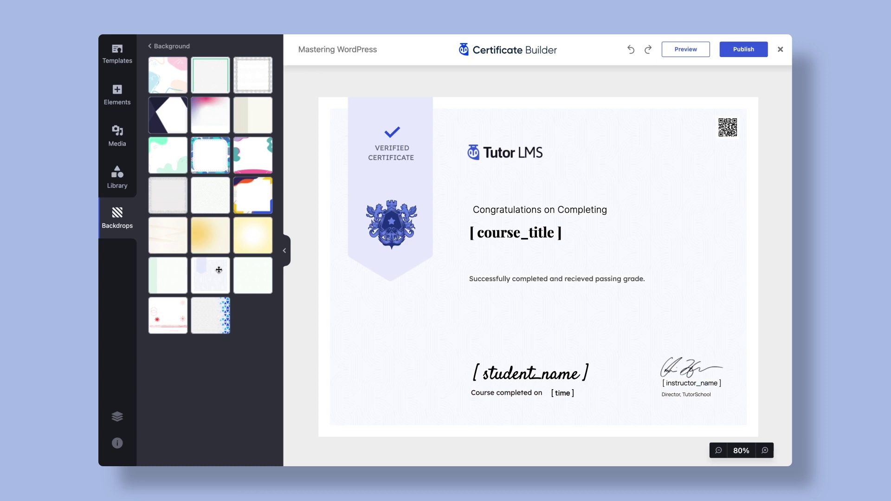
{"action": "left_click", "coordinate": [730, 52]}
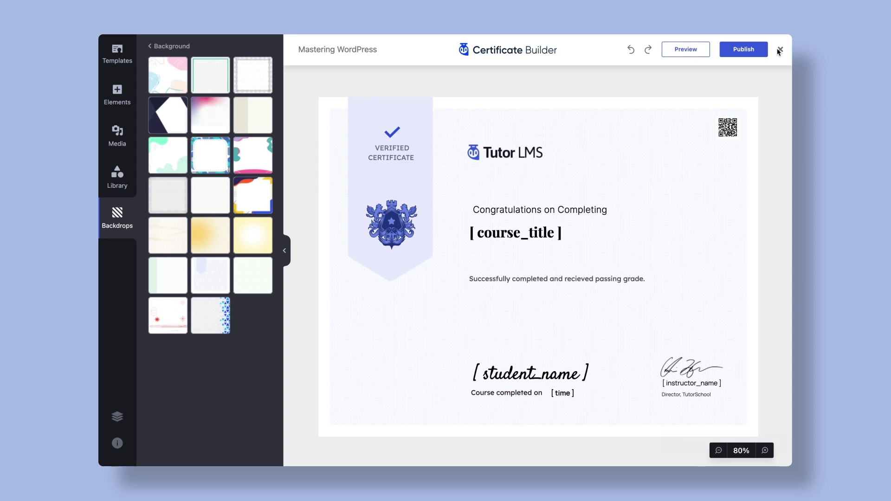
{"action": "left_click", "coordinate": [779, 50]}
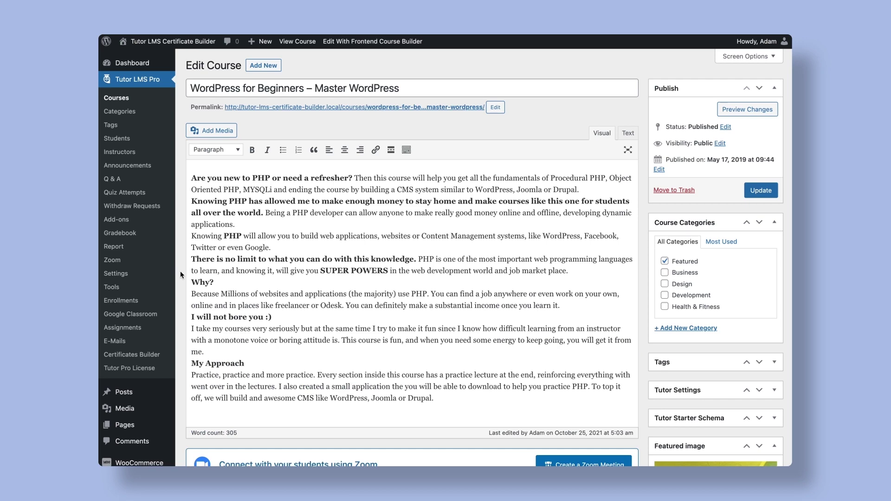
Use the first Landscape certificate template for the WordPress for Beginners course
{"action": "scroll", "coordinate": [180, 274], "scroll_direction": "down", "scroll_amount": 20}
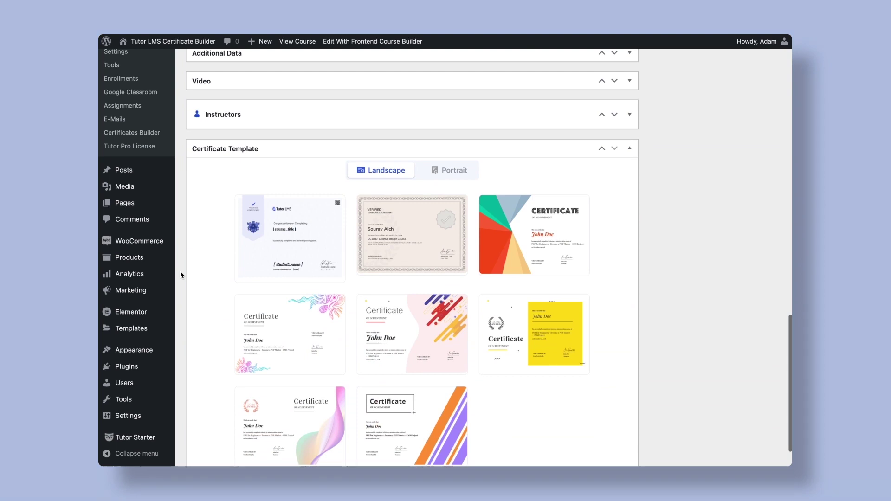
{"action": "left_click", "coordinate": [292, 232]}
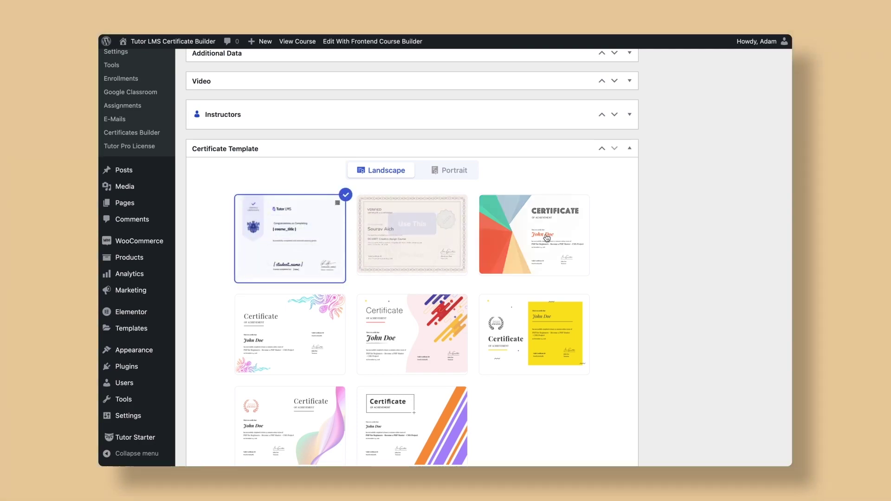
{"action": "scroll", "coordinate": [650, 225], "scroll_direction": "up", "scroll_amount": 12}
{"action": "scroll", "coordinate": [644, 225], "scroll_direction": "up", "scroll_amount": 5}
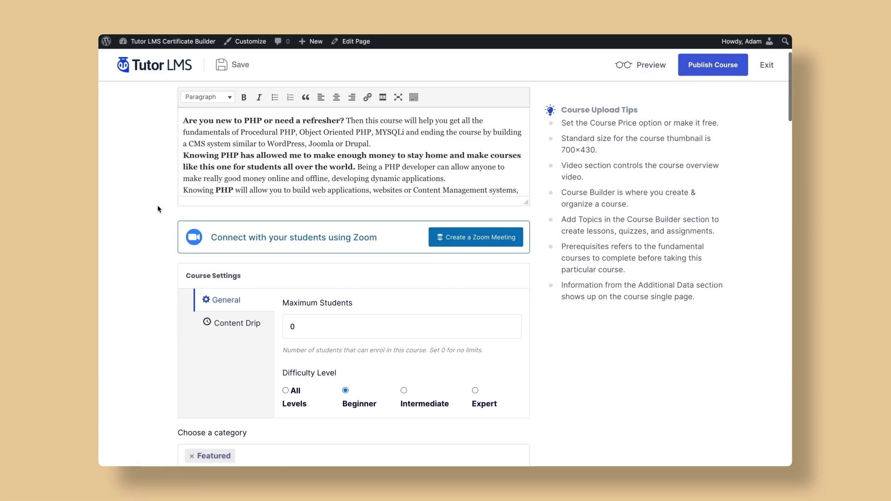
Select the first landscape certificate template in the course builder and publish the course
{"action": "scroll", "coordinate": [158, 207], "scroll_direction": "down", "scroll_amount": 20}
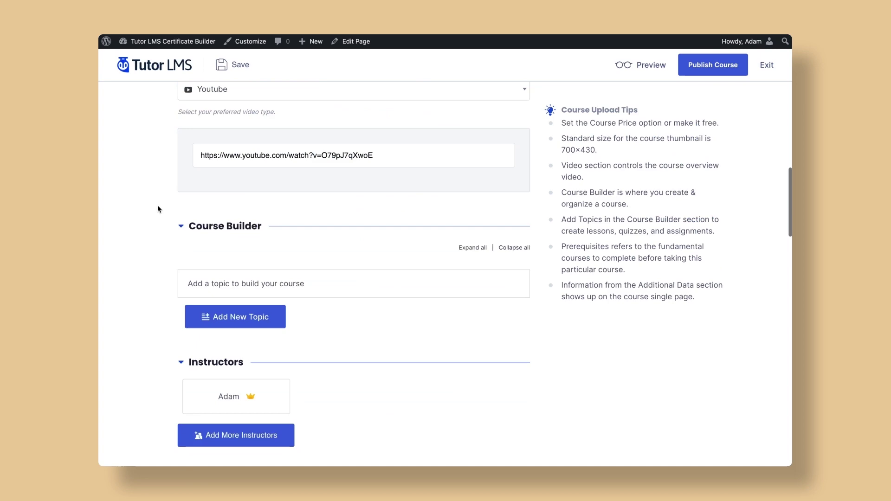
{"action": "scroll", "coordinate": [158, 208], "scroll_direction": "down", "scroll_amount": 6}
{"action": "scroll", "coordinate": [158, 208], "scroll_direction": "up", "scroll_amount": 1}
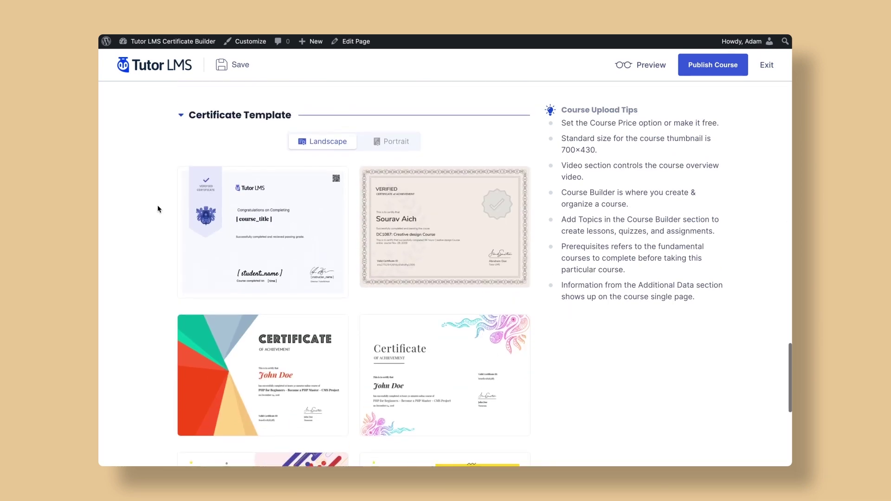
{"action": "mouse_move", "coordinate": [228, 216]}
{"action": "left_click", "coordinate": [262, 212]}
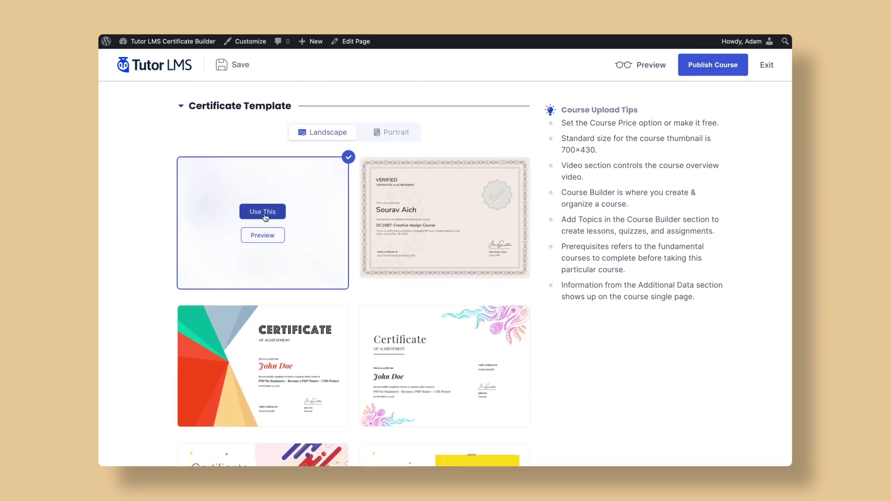
{"action": "left_click", "coordinate": [687, 73]}
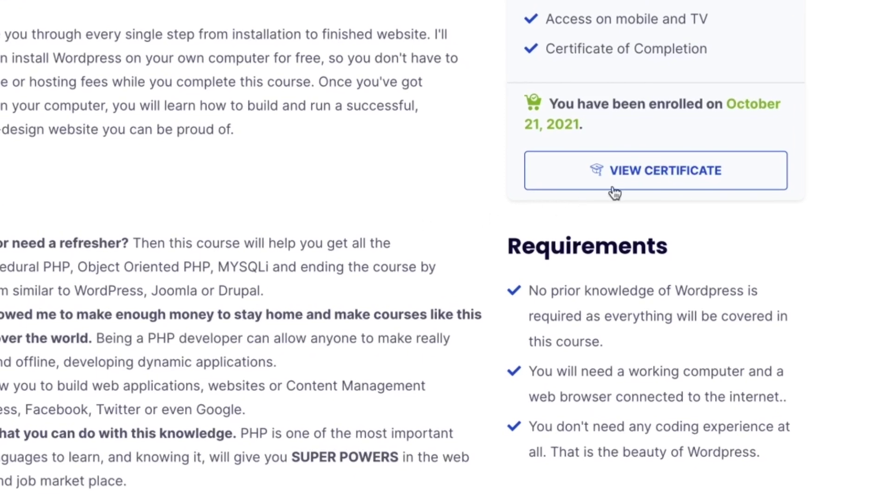
Open the enrolled student's certificate from the WordPress for Beginners course page
{"action": "left_click", "coordinate": [673, 174]}
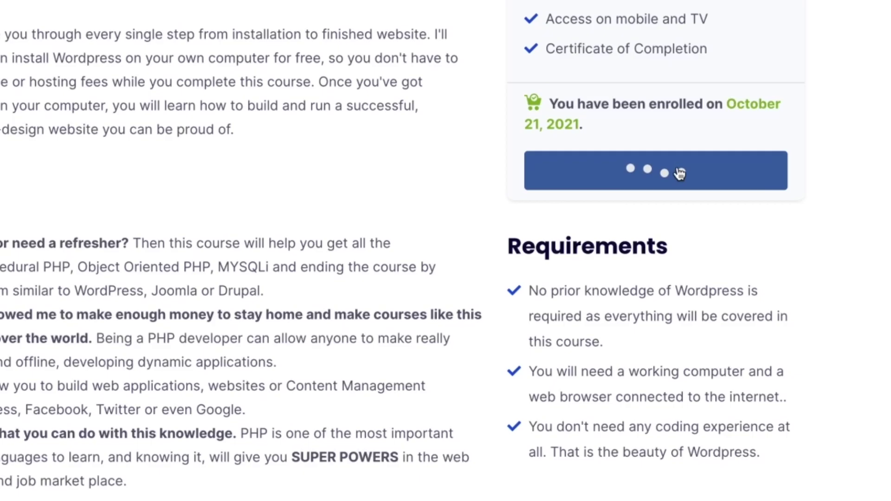